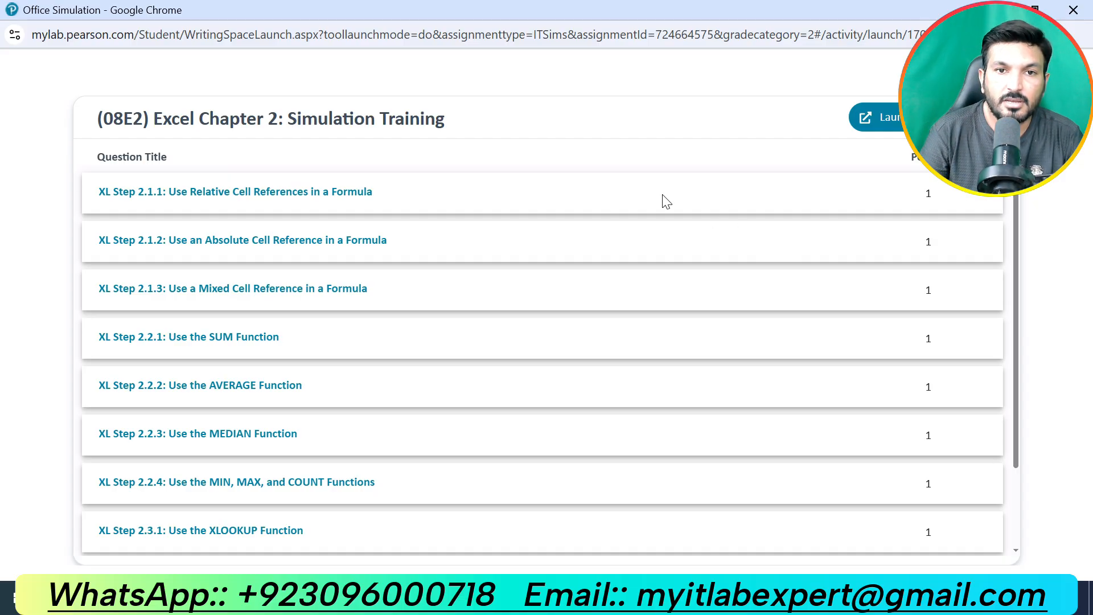
Step: Launch the (08E2) Excel Chapter 2: Simulation Training assignment
drag(455, 119, 153, 119)
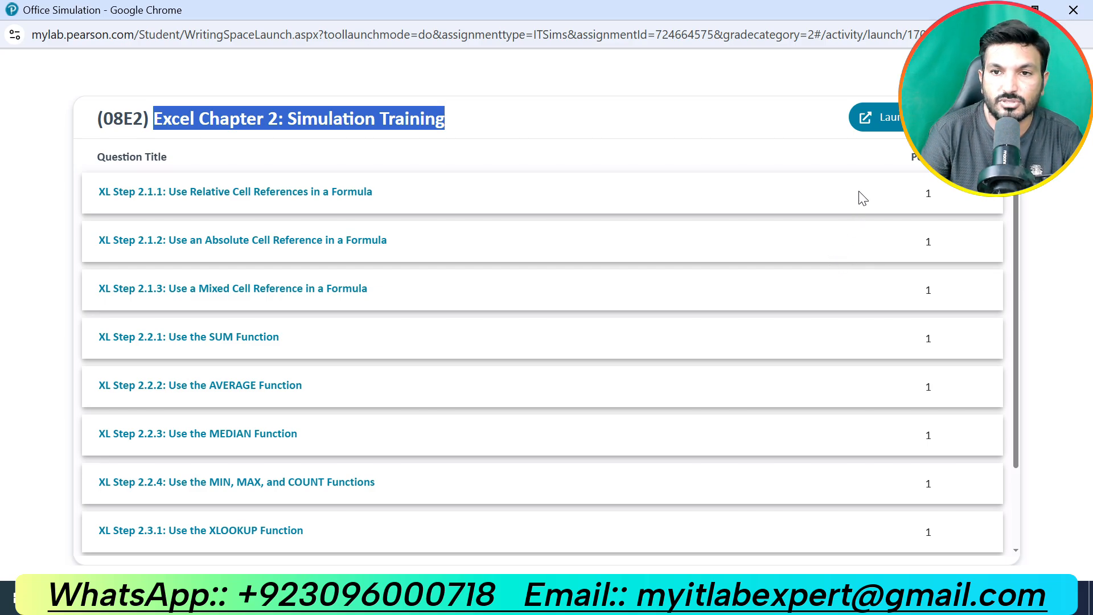
click(886, 130)
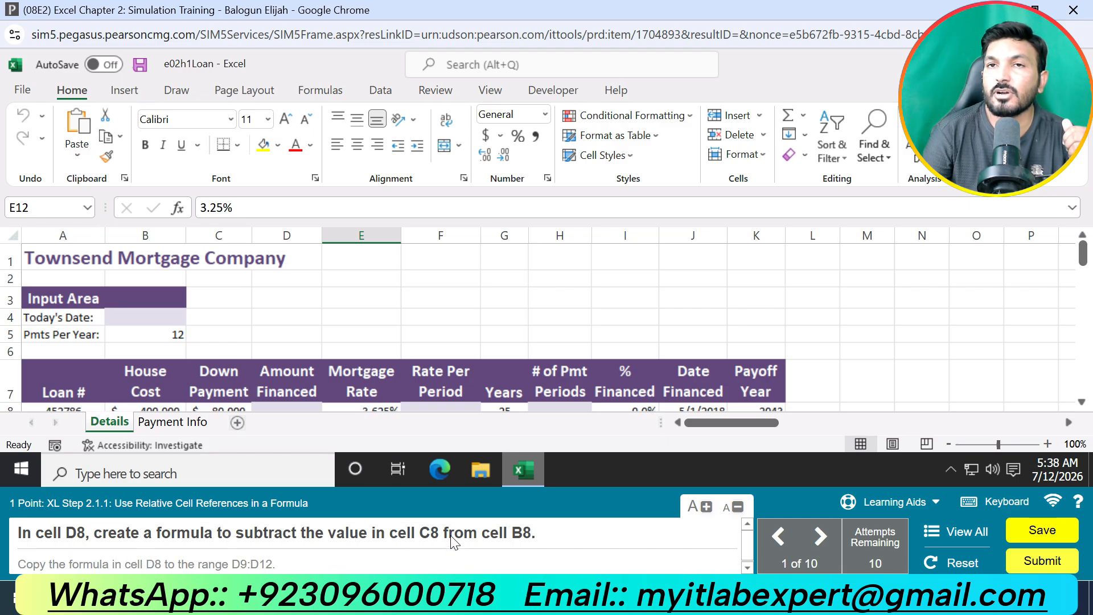
Step: Enter =B8-C8 in cell D8 for the first loan's amount financed and copy the formula to D9:D12
scroll(352, 367, down, 2)
click(279, 294)
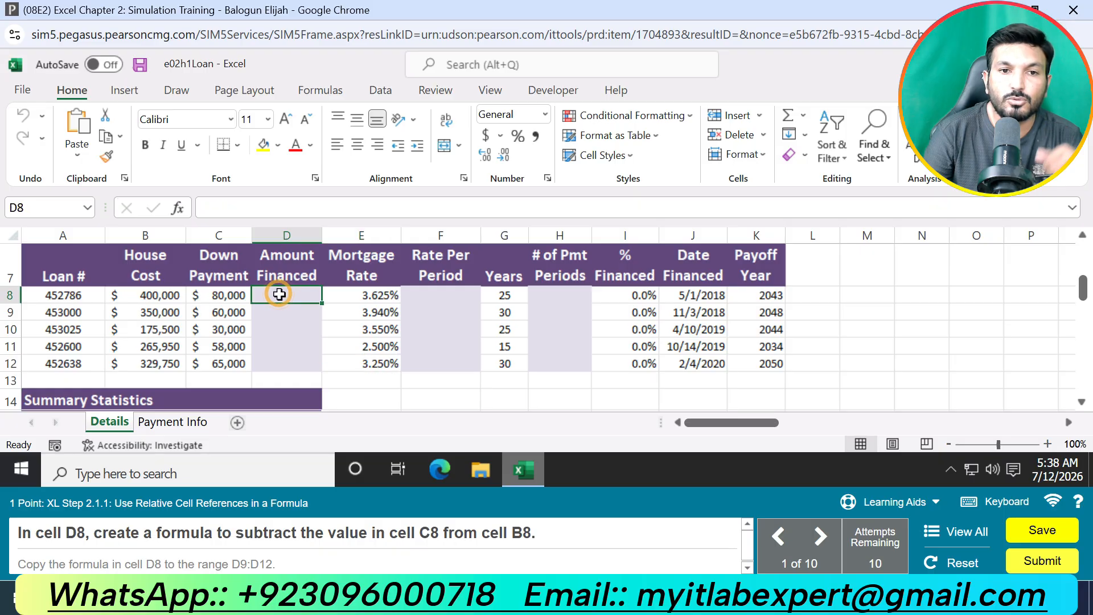
text(=)
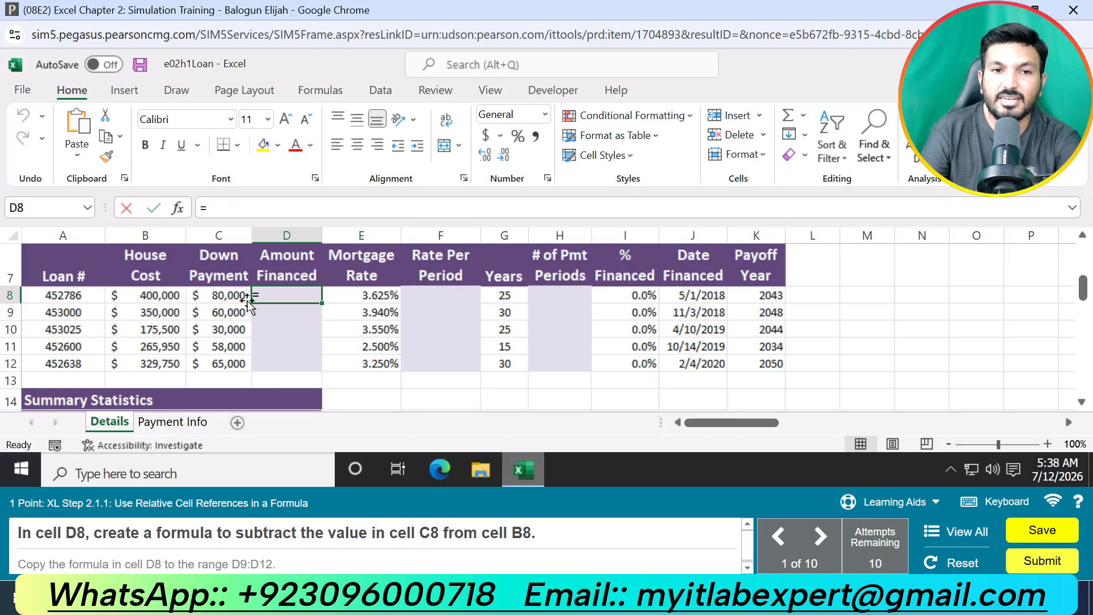
click(176, 296)
text(-)
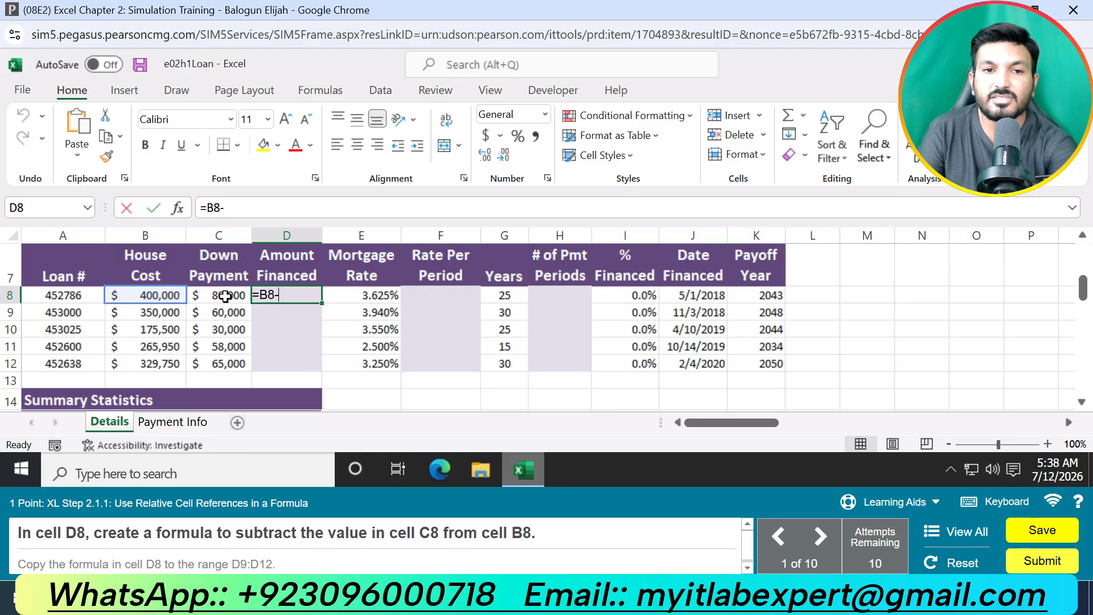
click(225, 296)
key(Return)
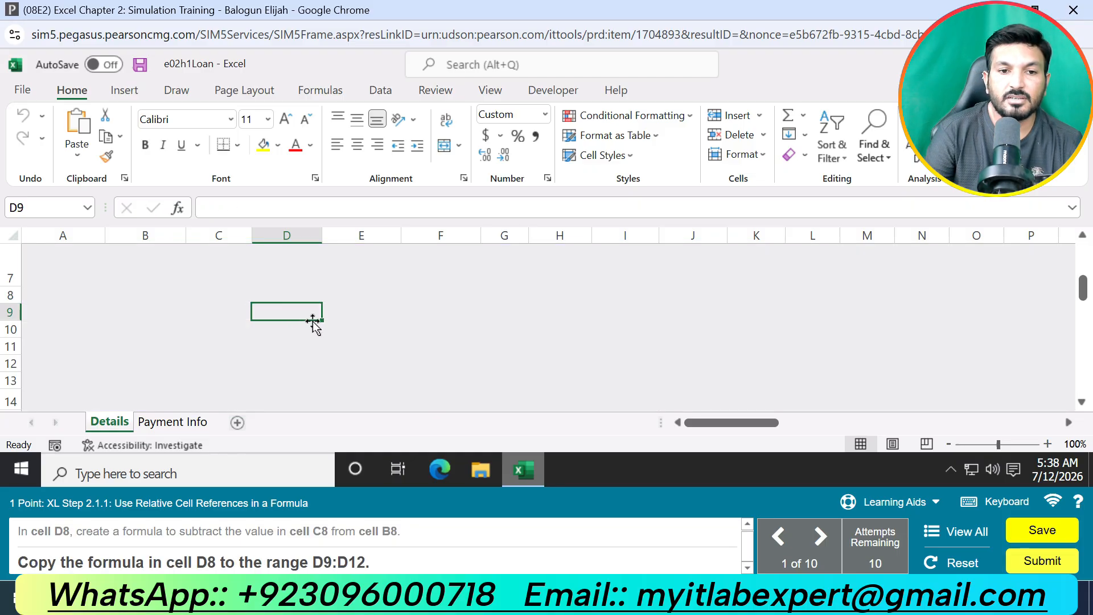
click(299, 294)
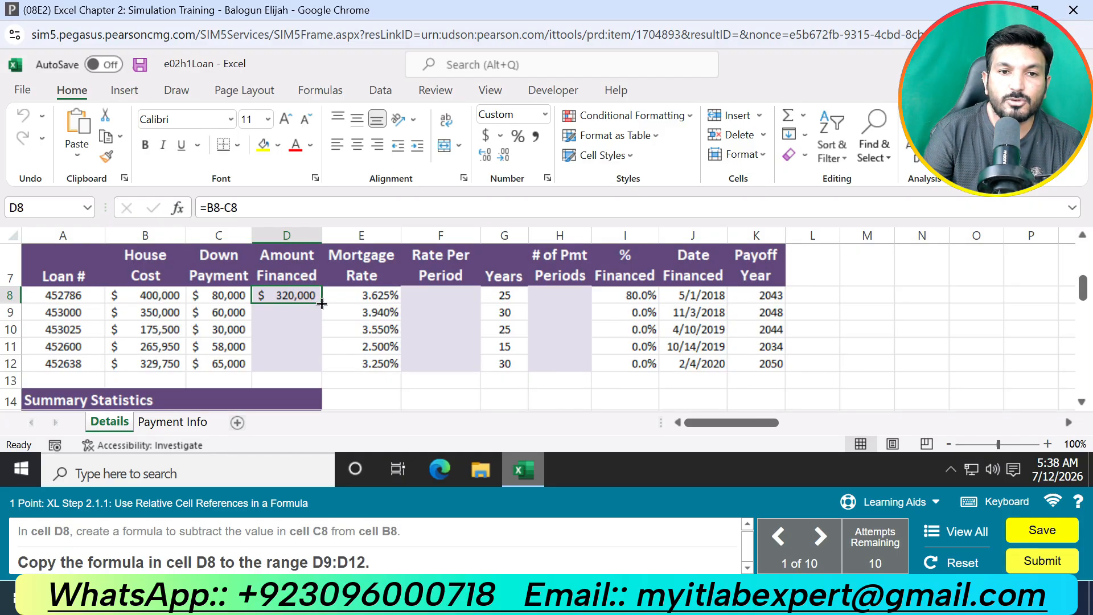
drag(322, 304, 312, 340)
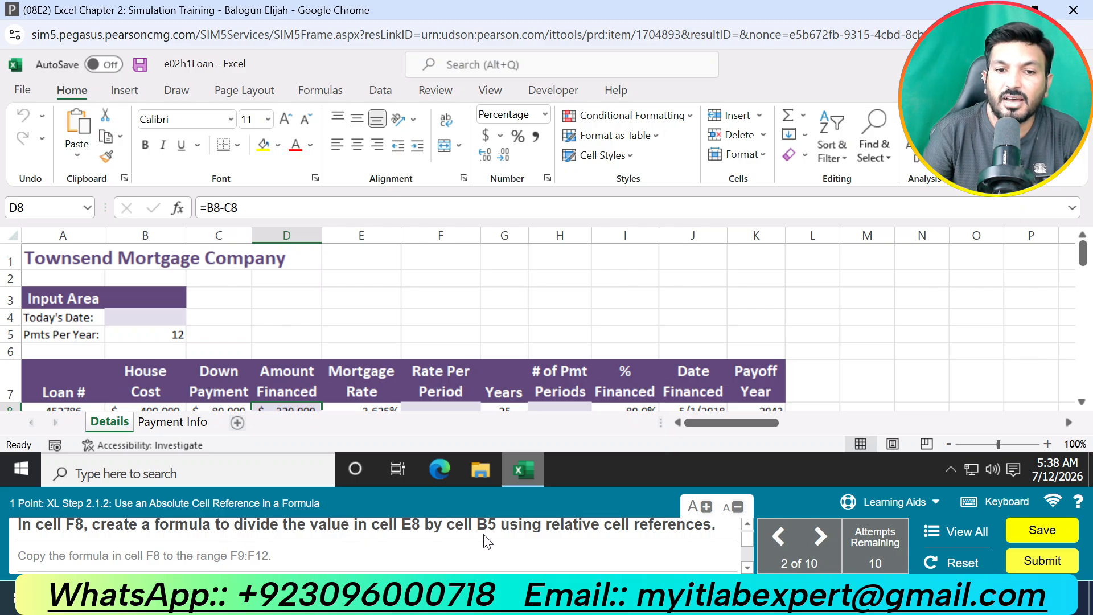
Step: Enter =E8/B5 in cell F8 to calculate the first loan's rate per period with relative references
scroll(706, 359, down, 1)
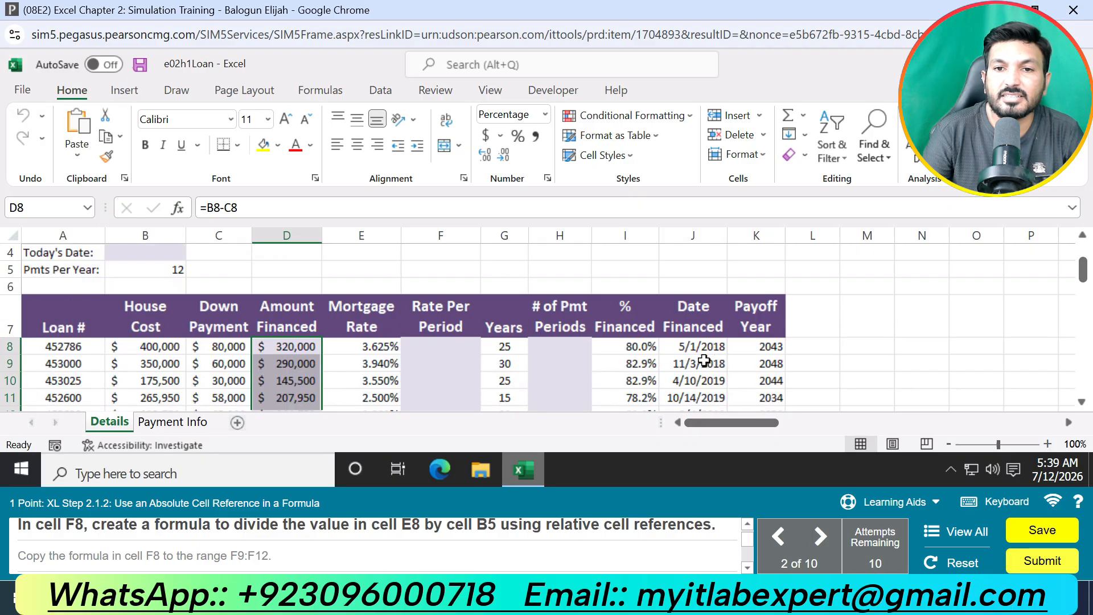
click(433, 347)
text(=)
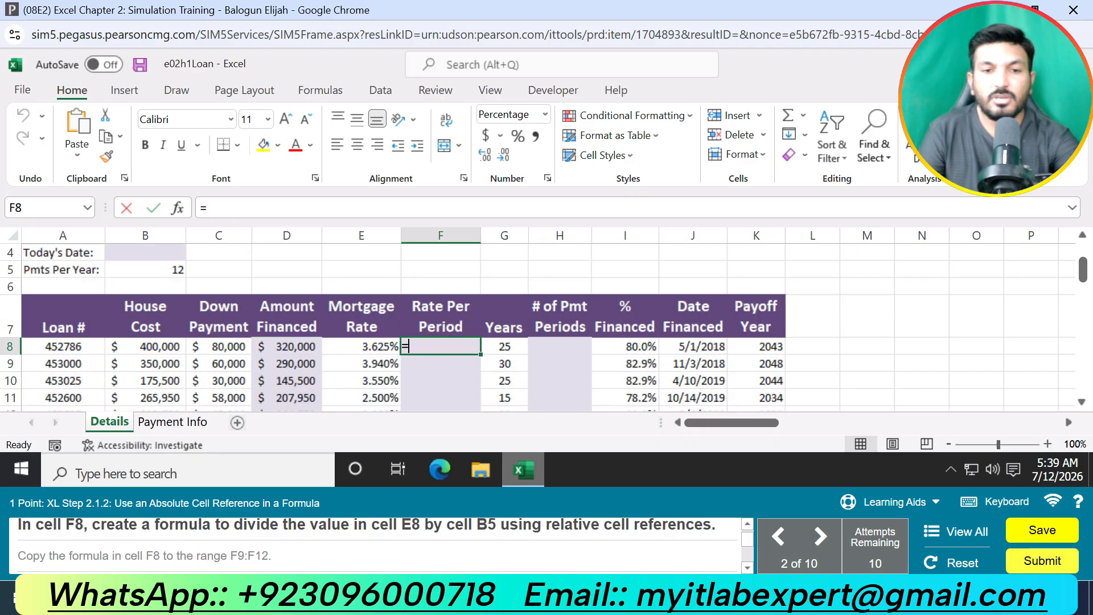
click(380, 348)
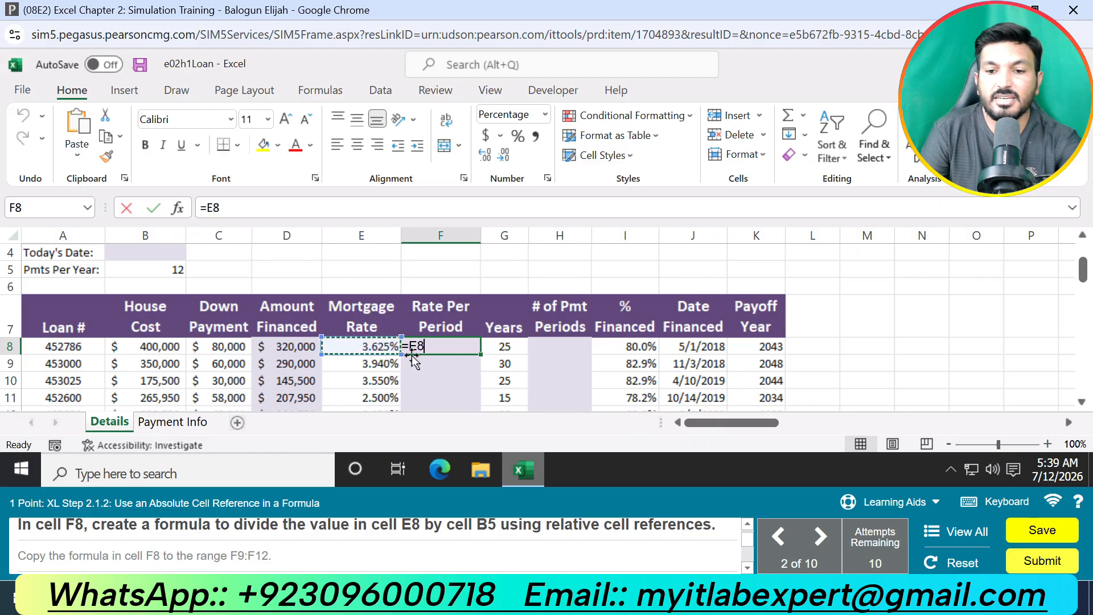
text(/)
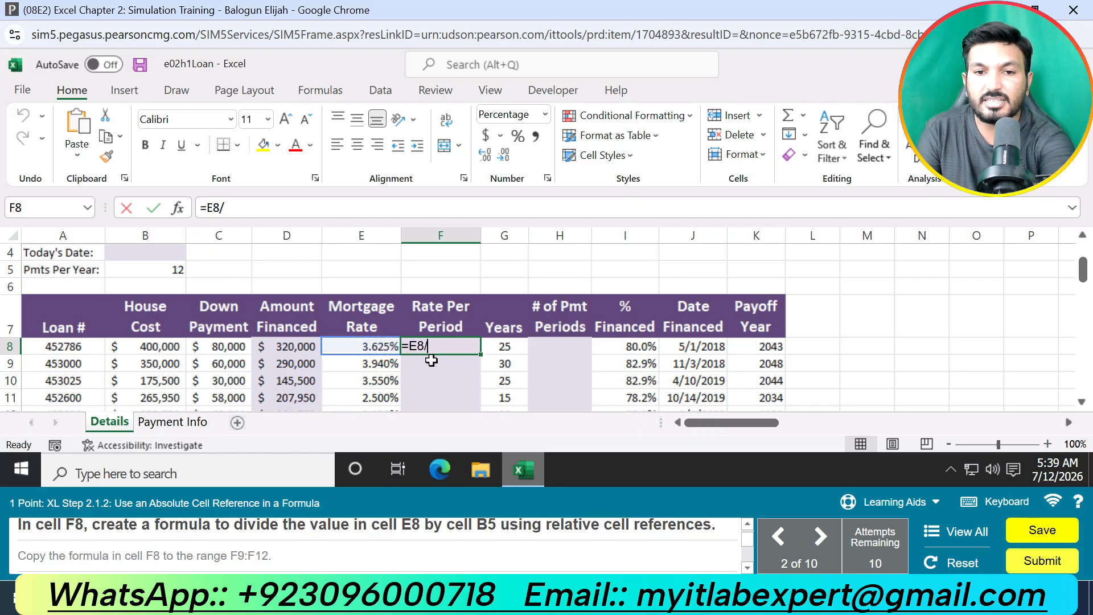
click(159, 269)
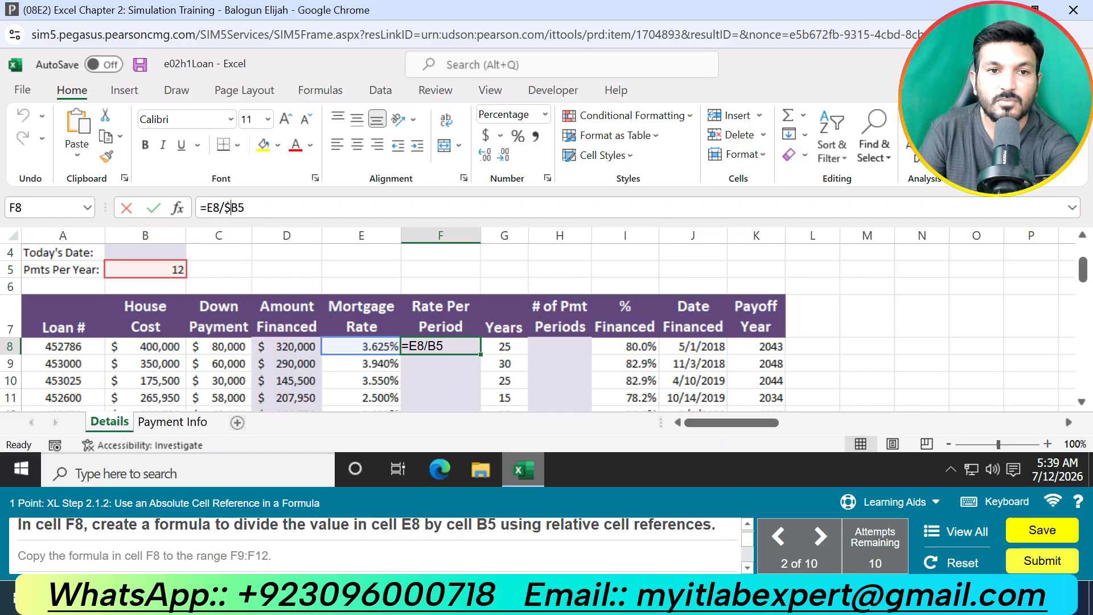
key(Return)
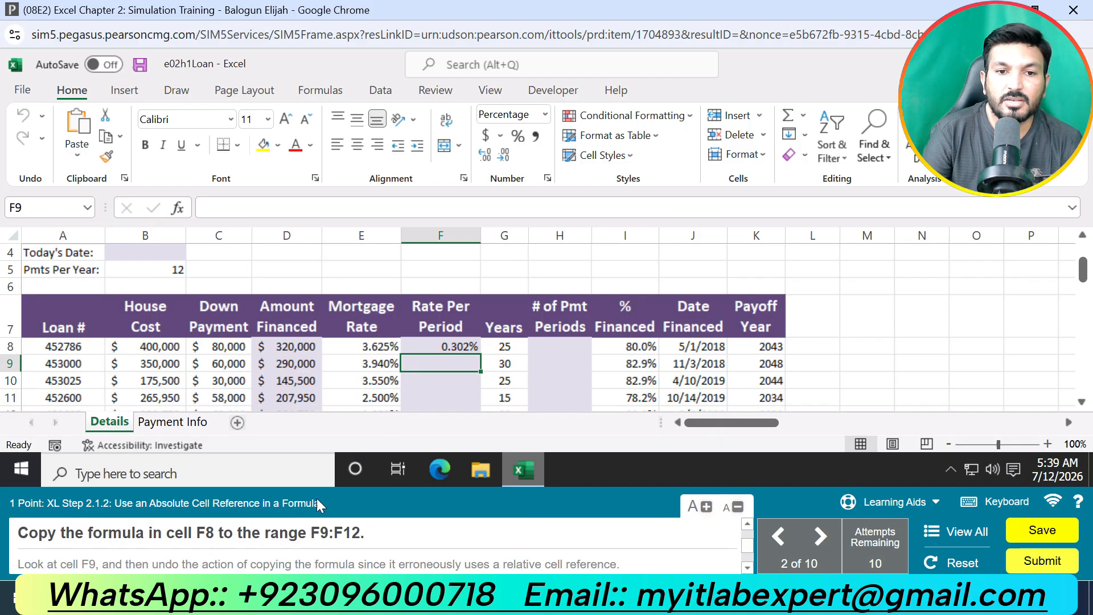
Step: Copy the F8 formula to F9:F12, inspect the copied formula in F9, and undo the copy
click(454, 347)
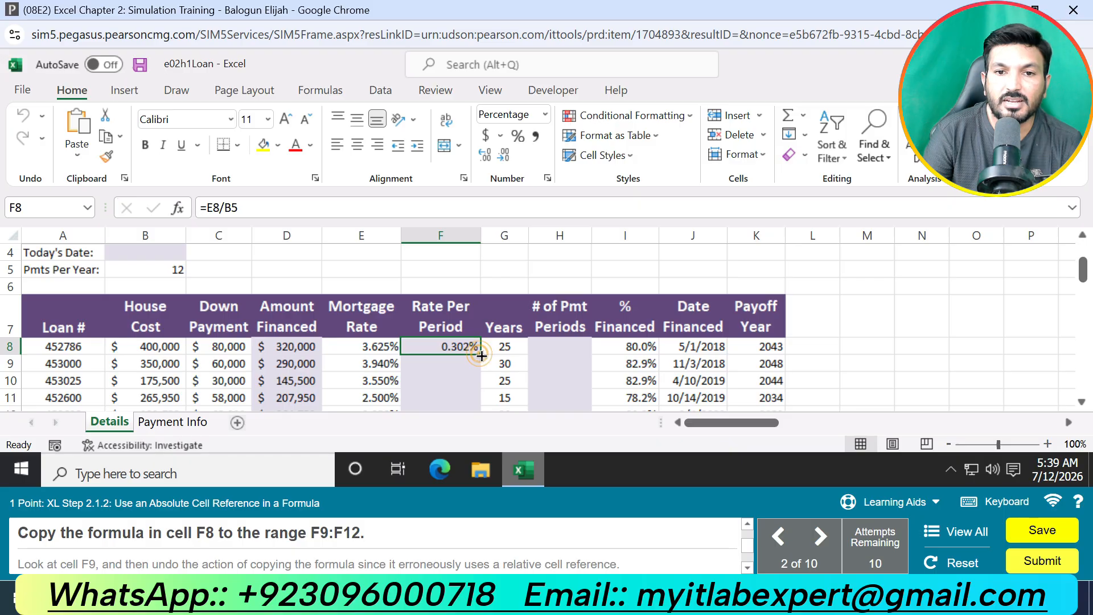
drag(507, 388, 507, 406)
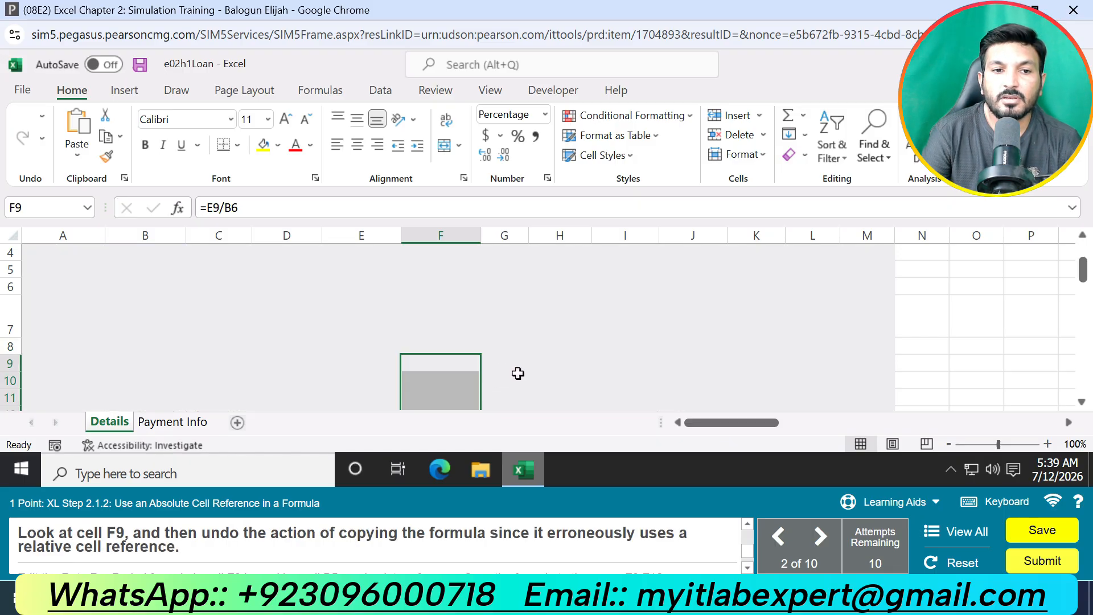
click(465, 360)
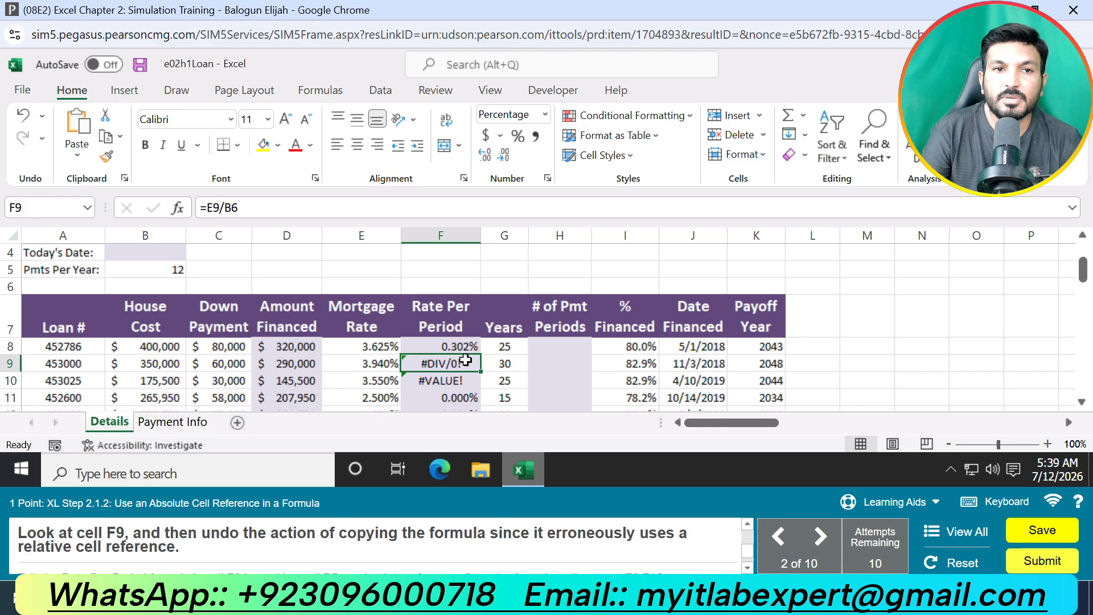
click(24, 115)
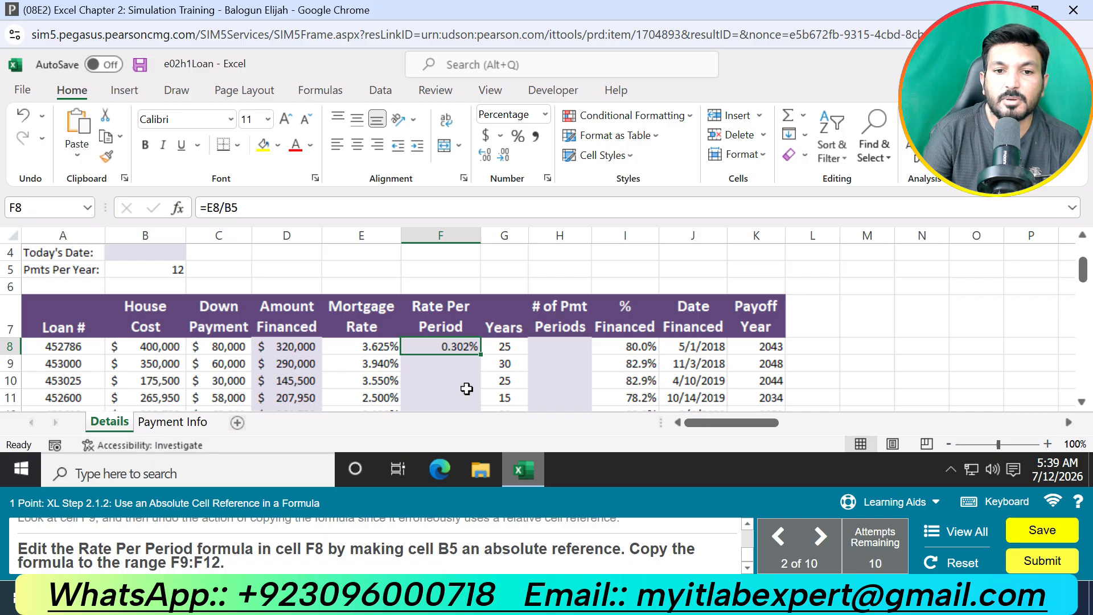
Step: Change the Rate Per Period formula in F8 to =E8/$B$5 and copy it to F9:F12
click(231, 208)
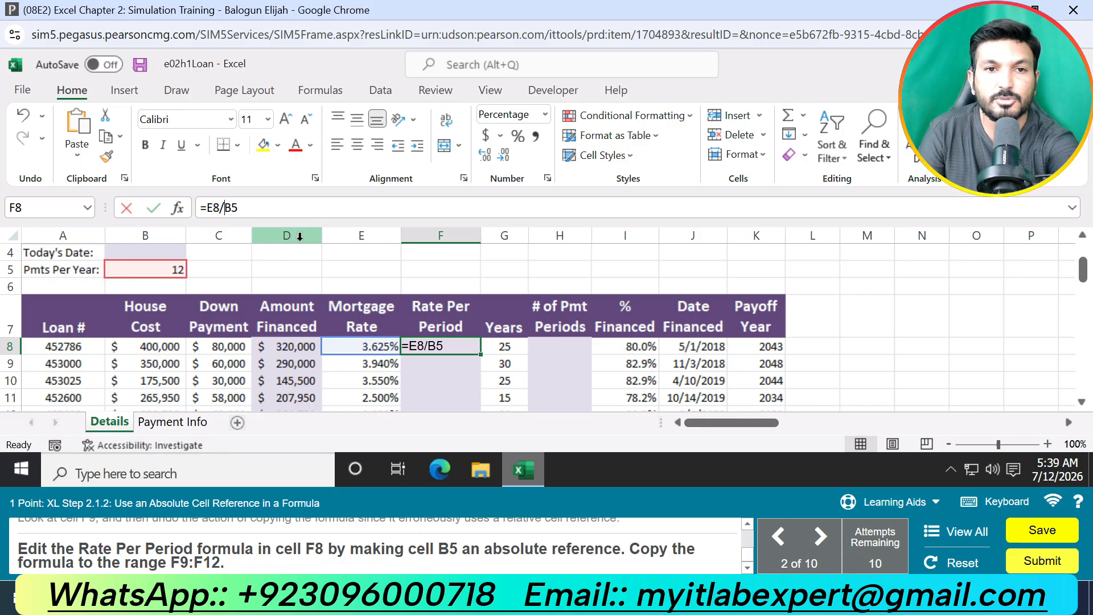
text(4)
key(BackSpace)
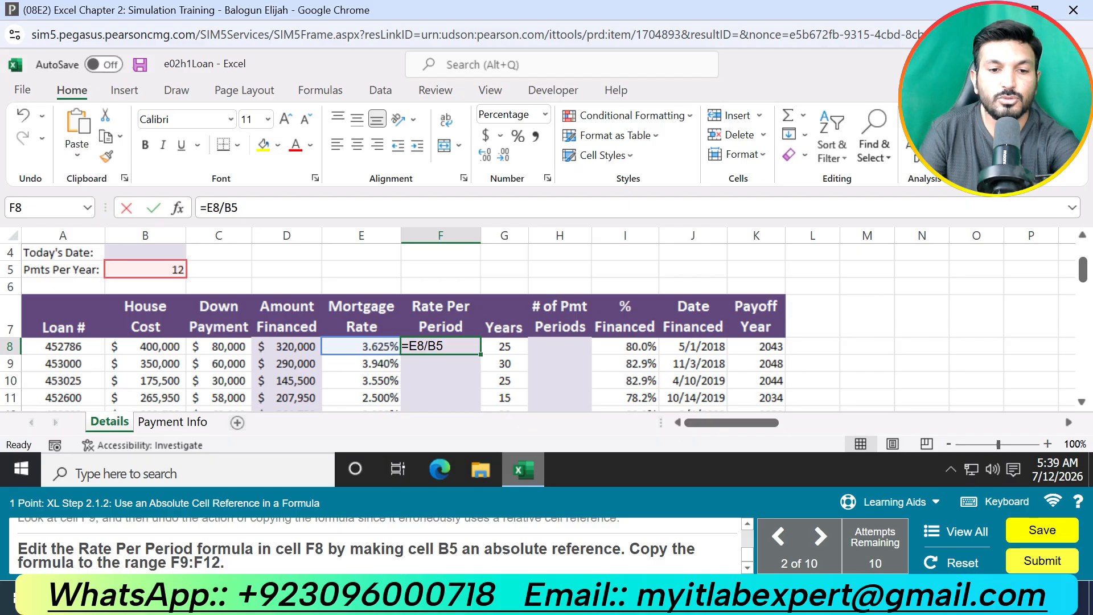
text($B$)
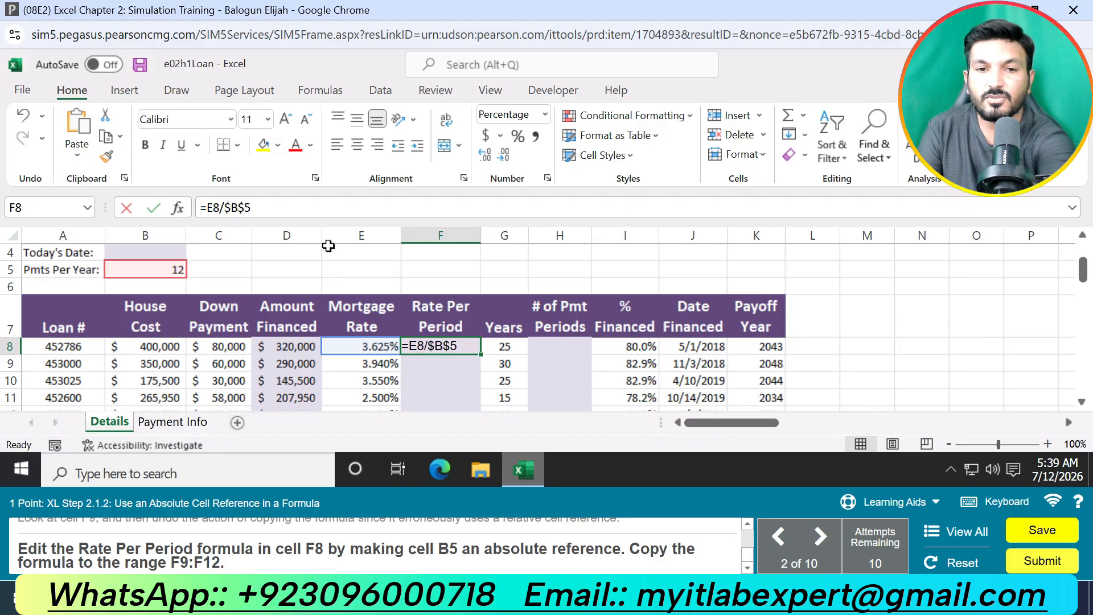
key(Return)
click(477, 346)
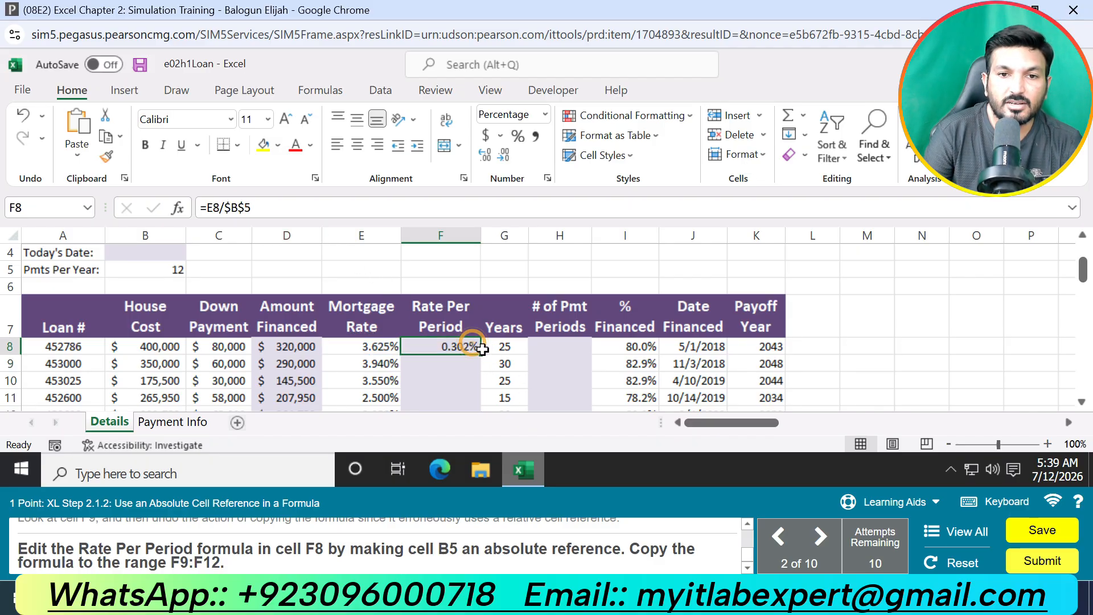
double_click(481, 355)
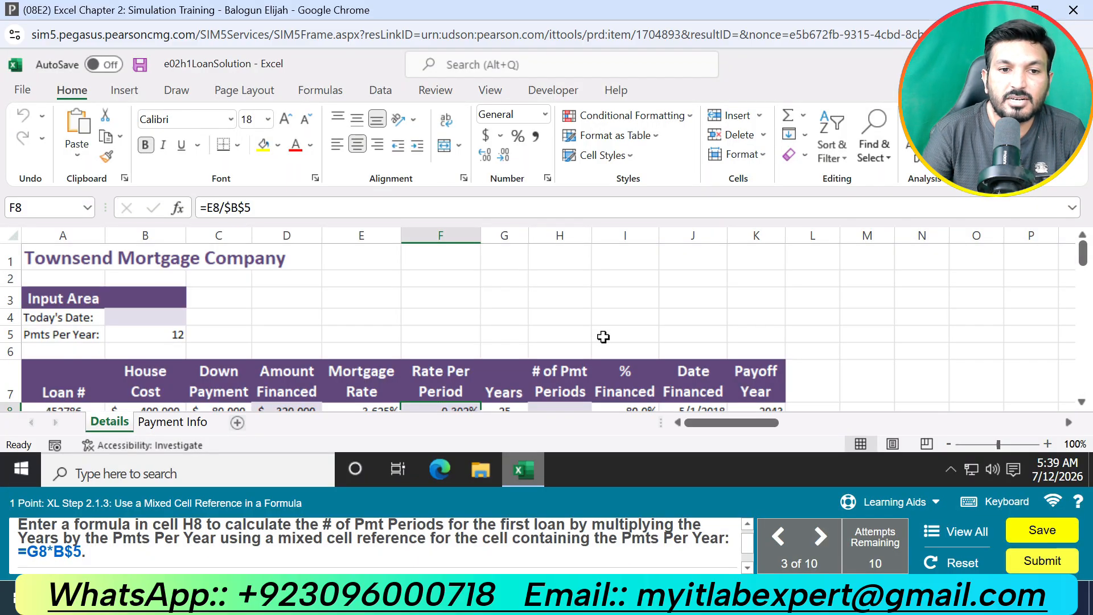
Step: Enter =G8*B$5 in cell H8 for the number of payment periods and copy the formula to H9:H12
scroll(604, 336, down, 1)
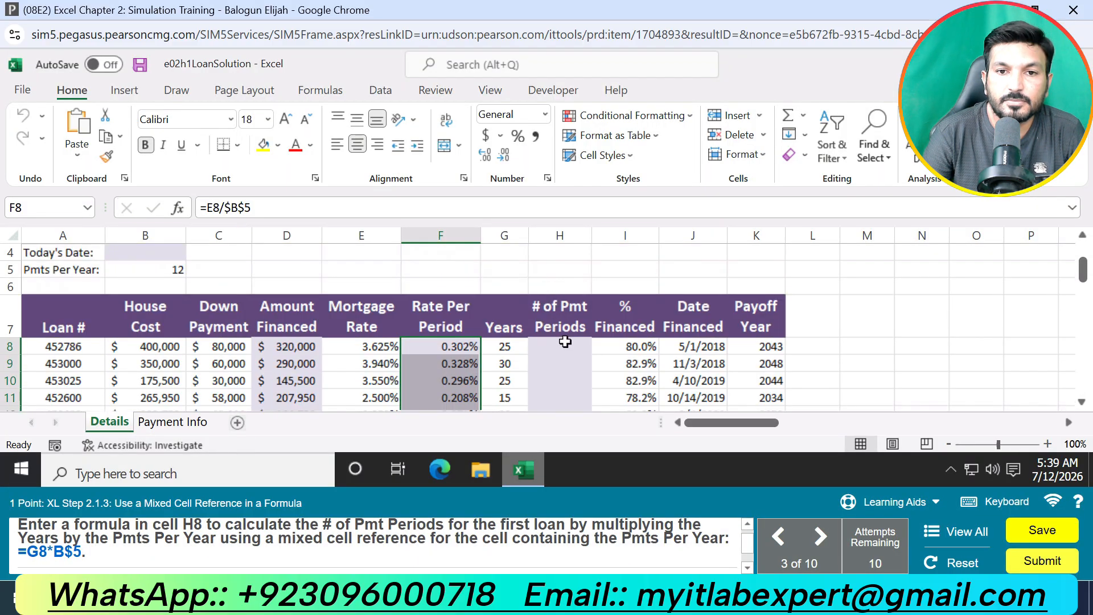
click(574, 350)
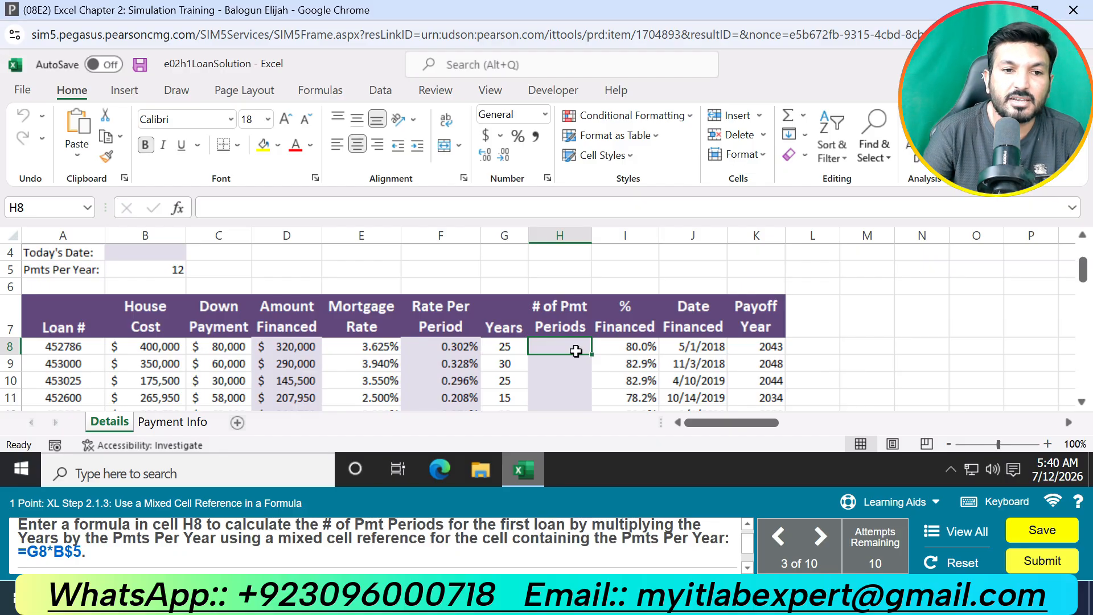
text(=)
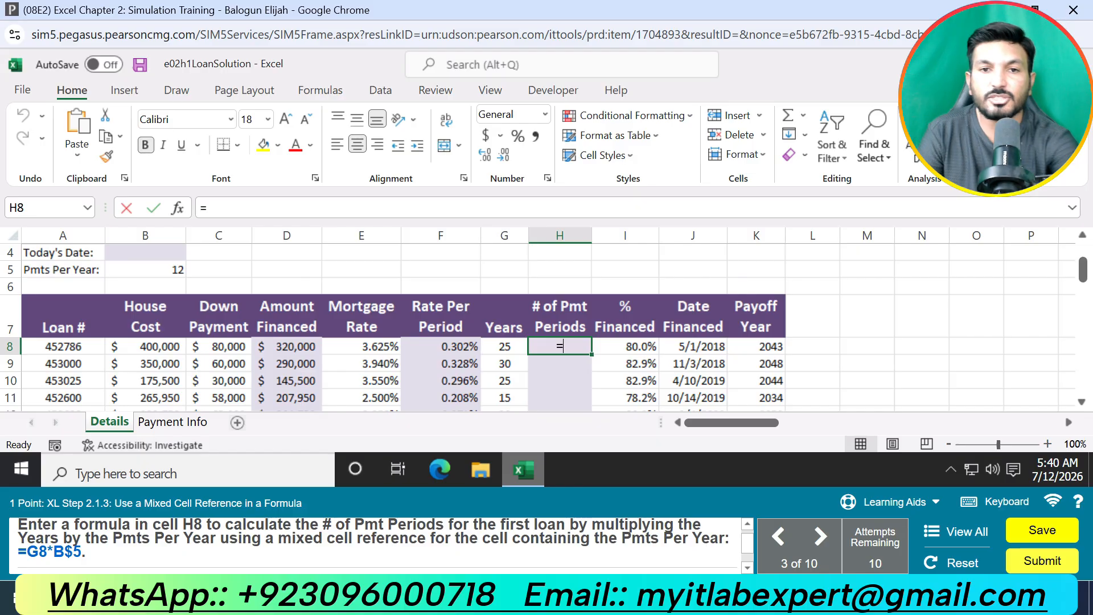
click(512, 345)
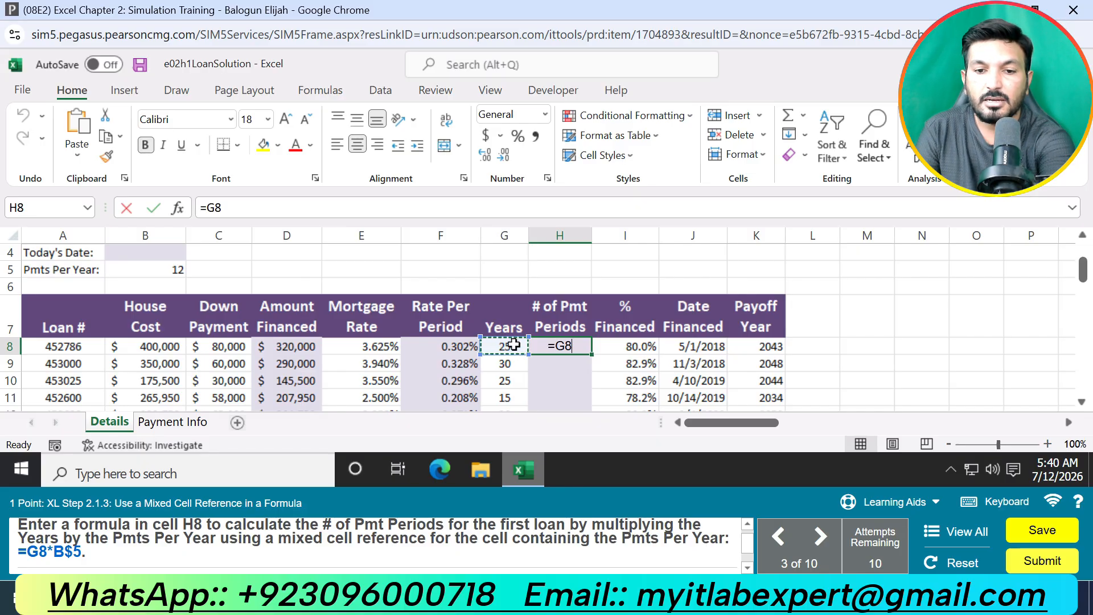
text(*)
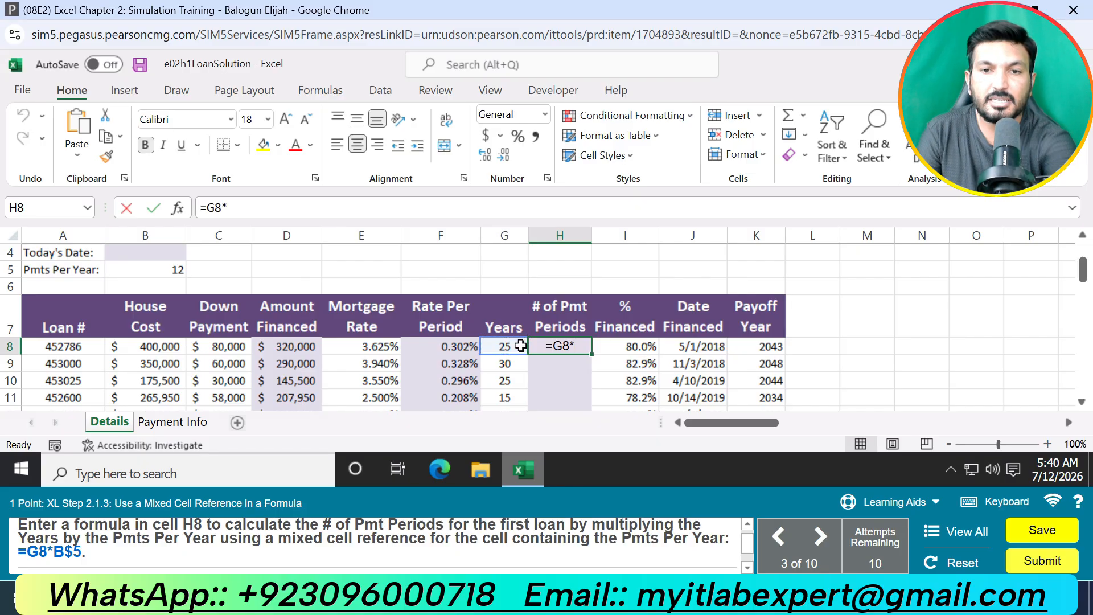
click(181, 270)
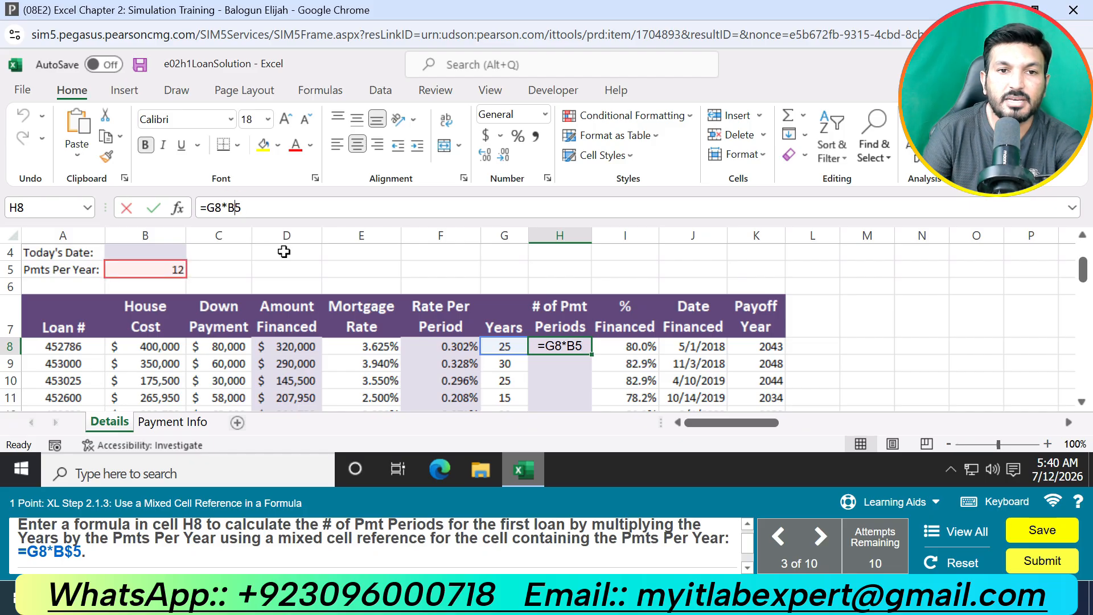
text($)
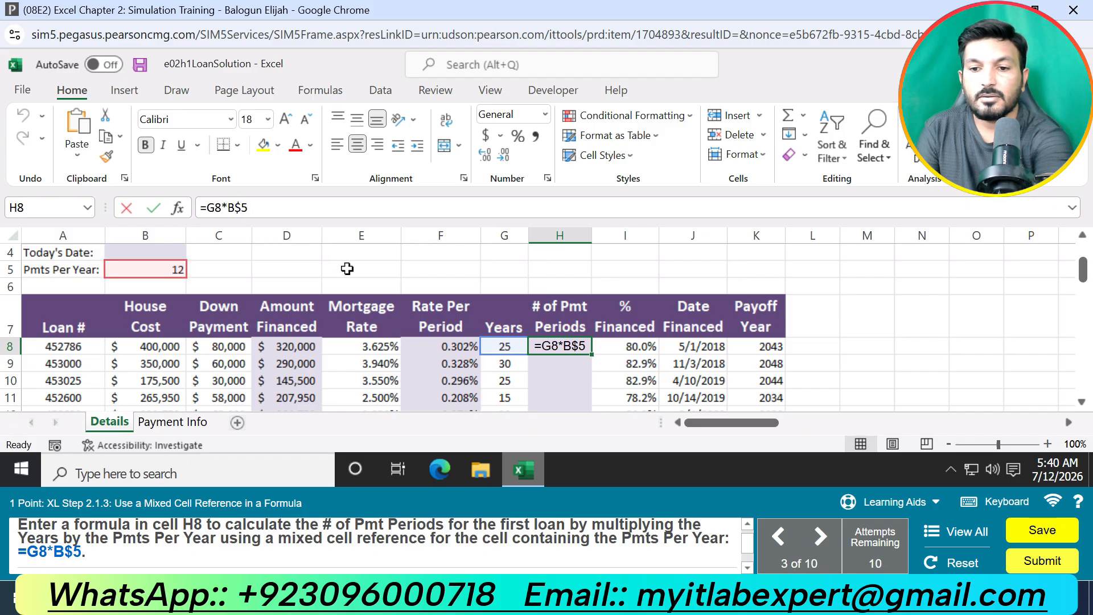
key(Return)
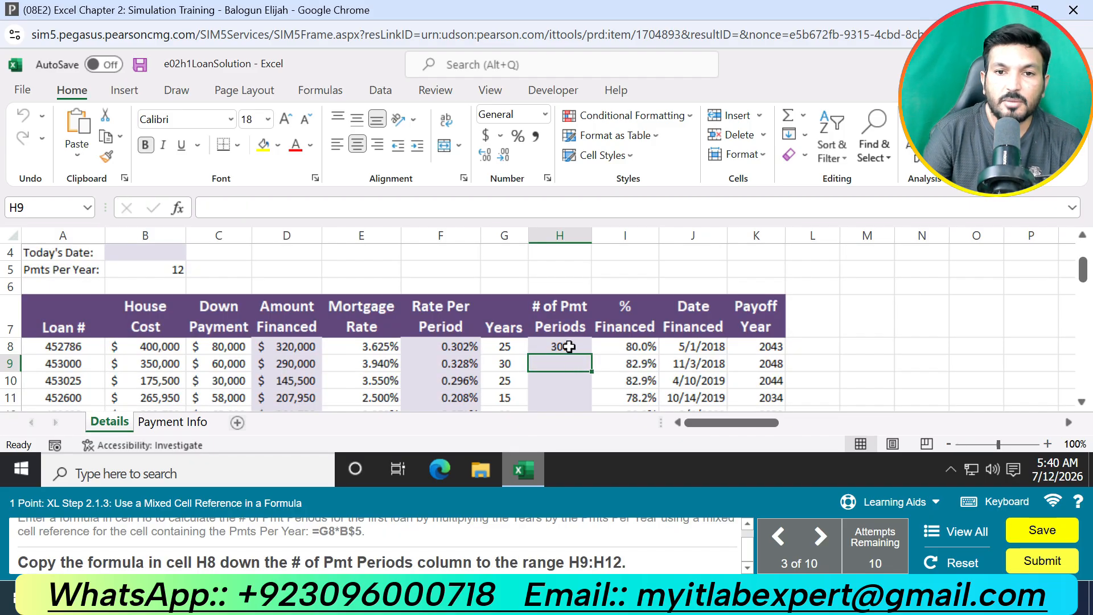
click(564, 348)
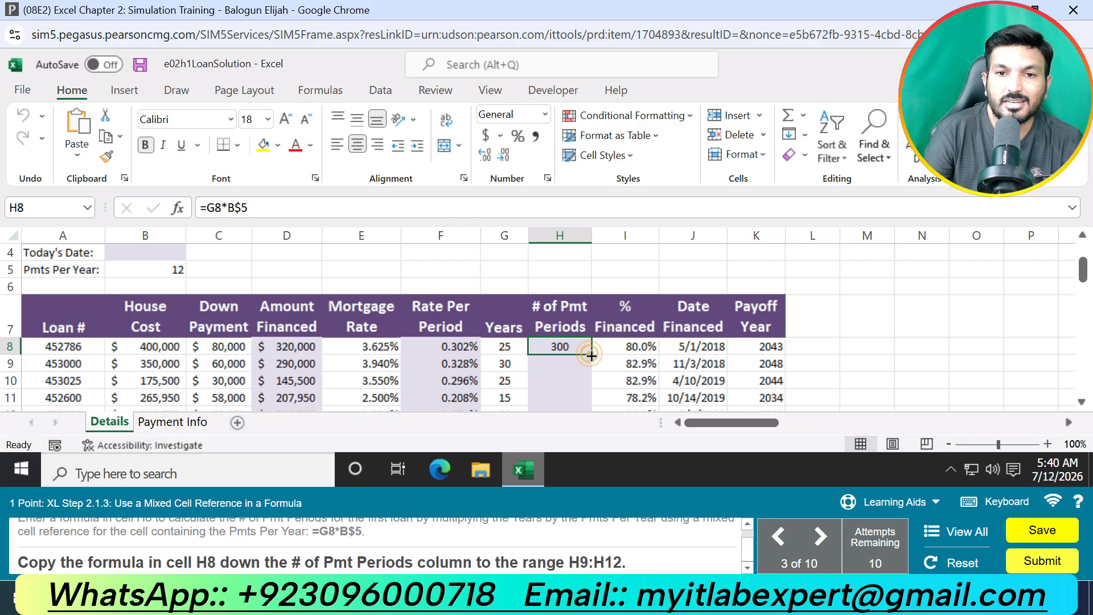
double_click(591, 355)
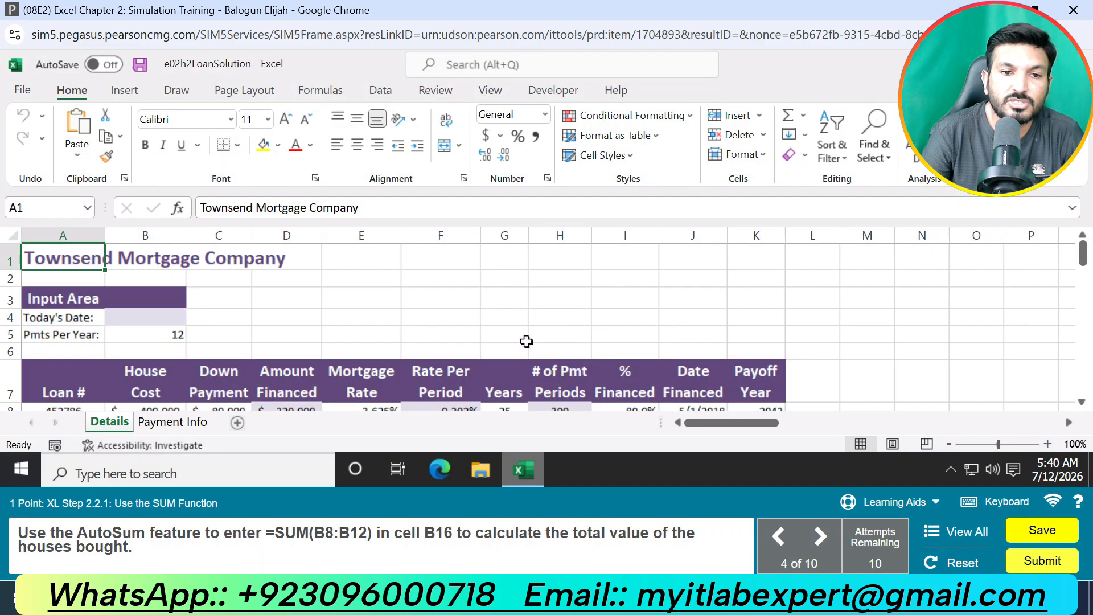
Step: Enter =SUM(B8:B12) in cell B16 to calculate the total value of the houses bought
scroll(526, 337, down, 2)
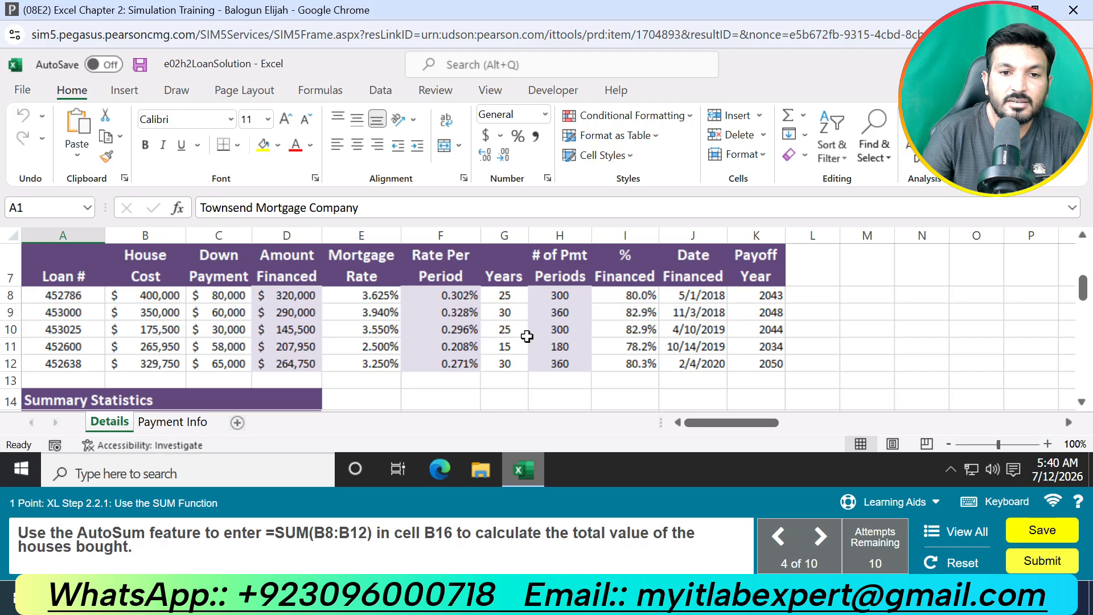
scroll(237, 408, down, 2)
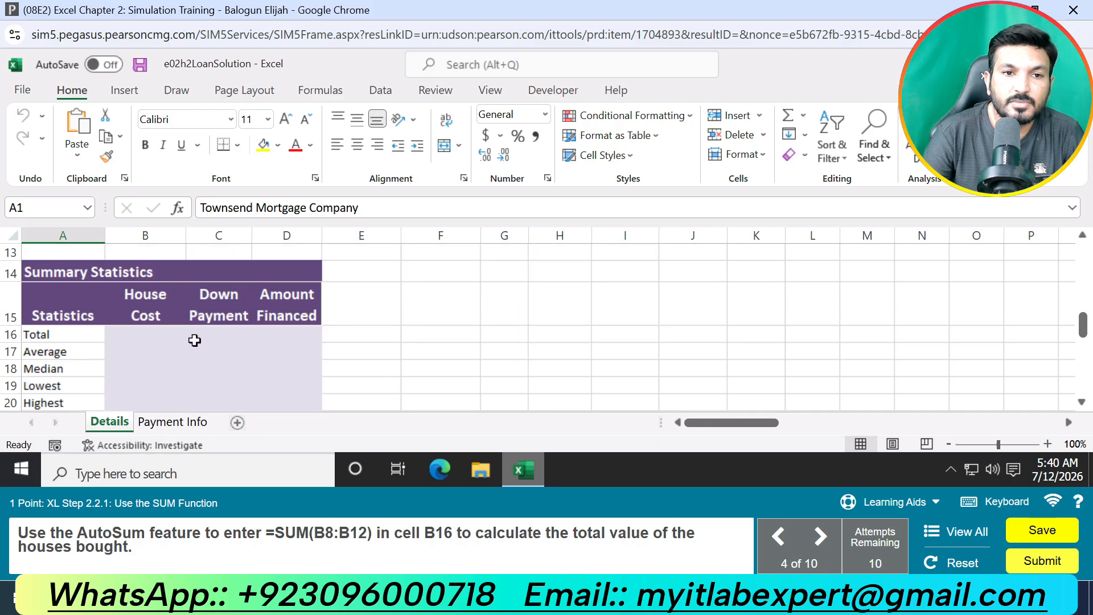
click(146, 337)
text(=)
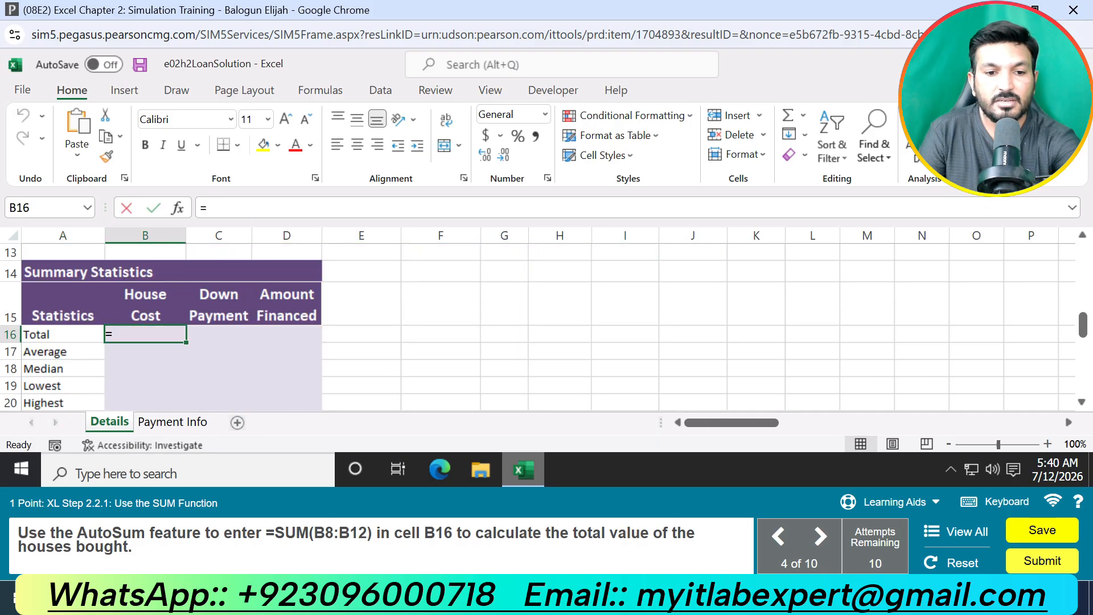
text(Sum)
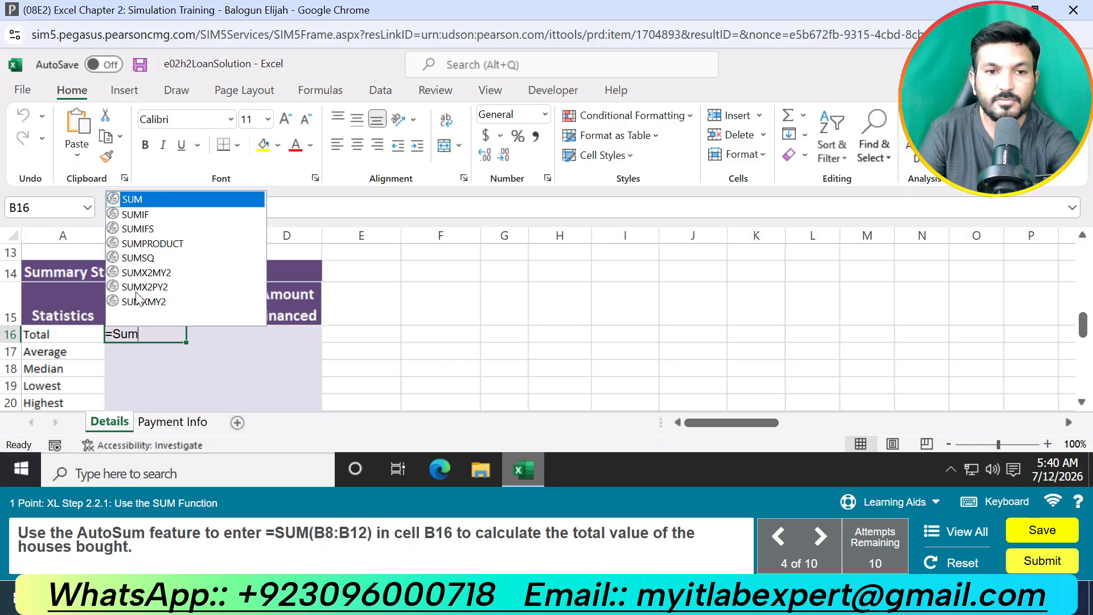
key(Tab)
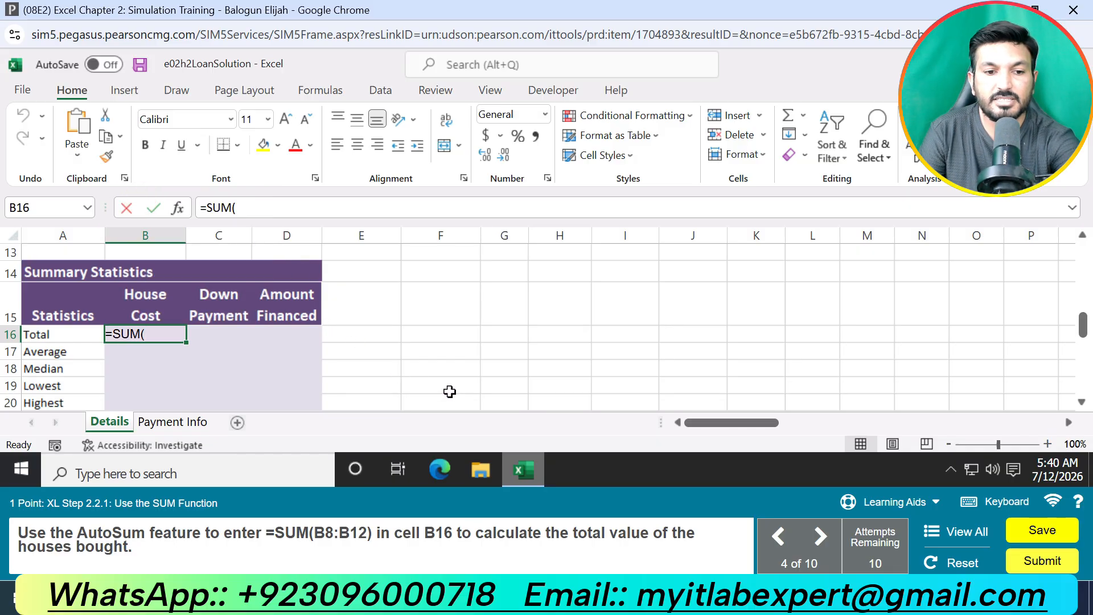
text(B8)
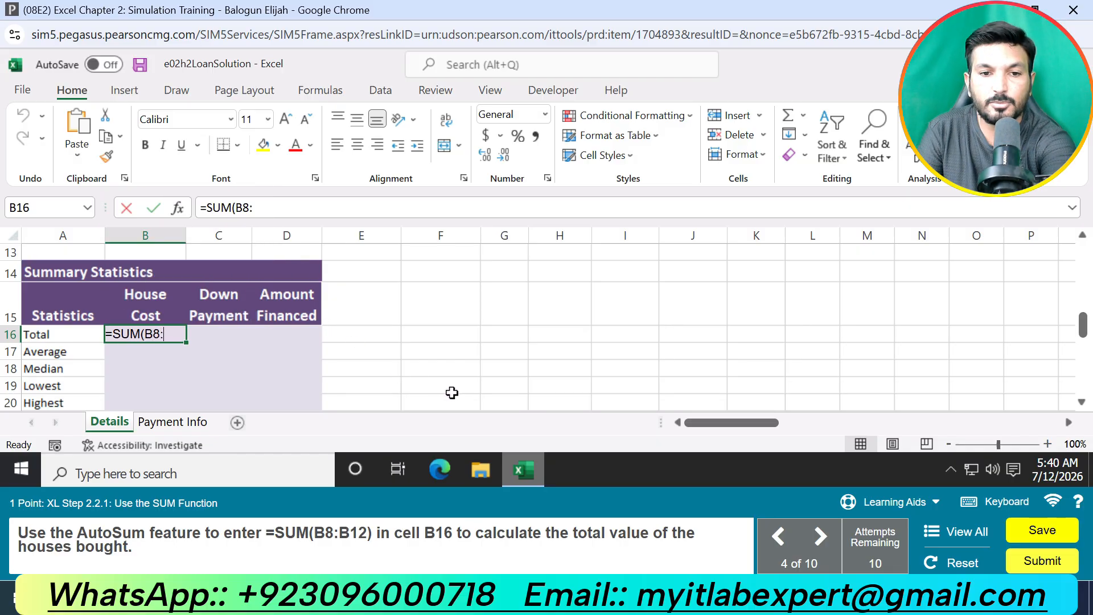
text(:B12)
key(Return)
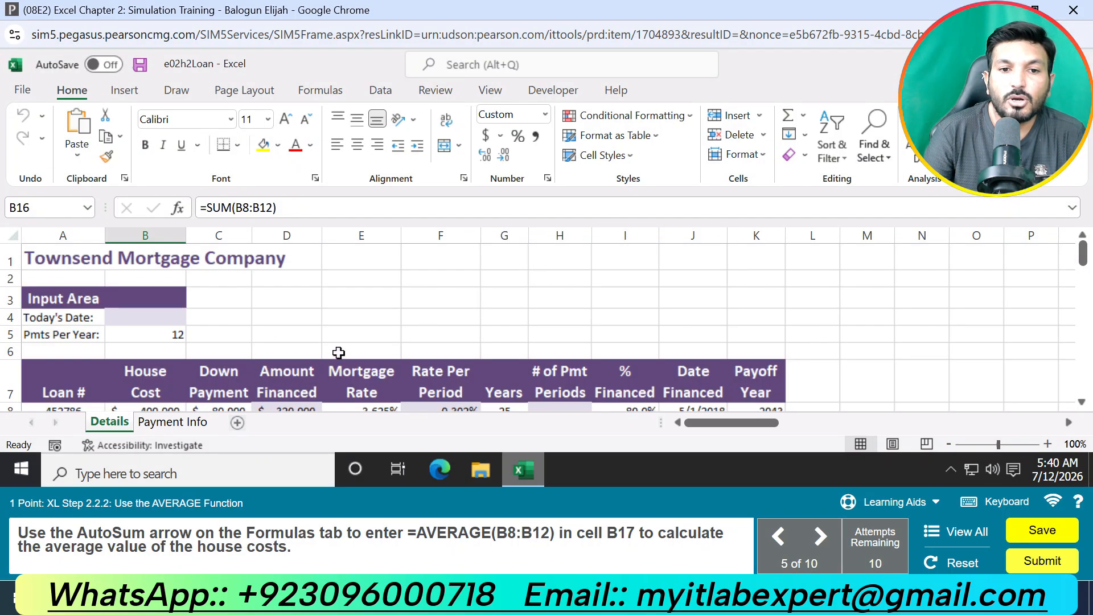
Step: Enter =AVERAGE(B8:B12) in cell B17 to calculate the average house cost
scroll(378, 365, down, 1)
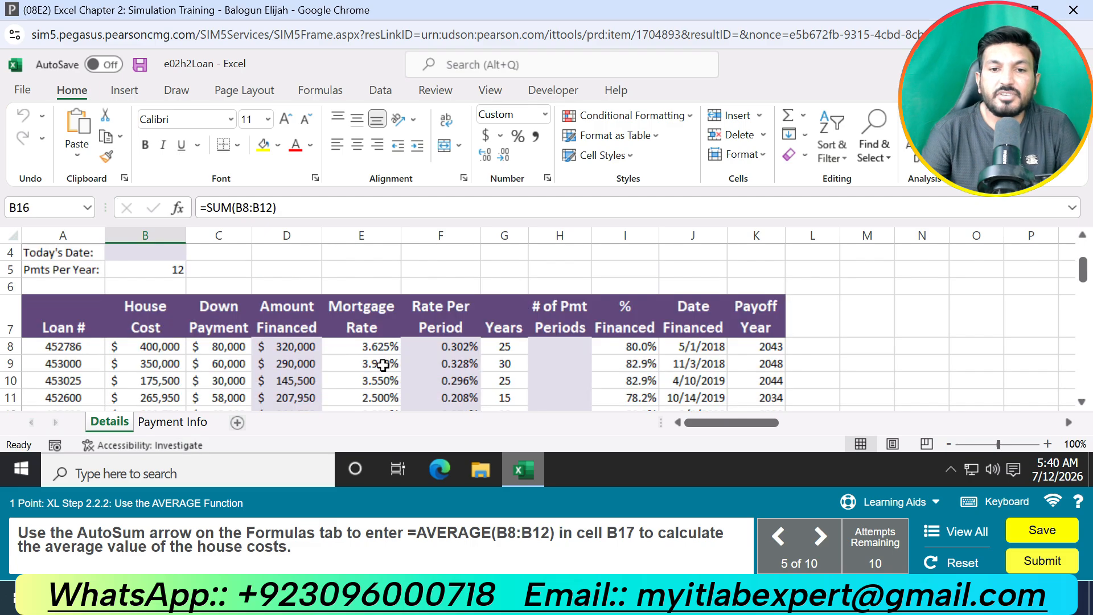
scroll(379, 367, down, 2)
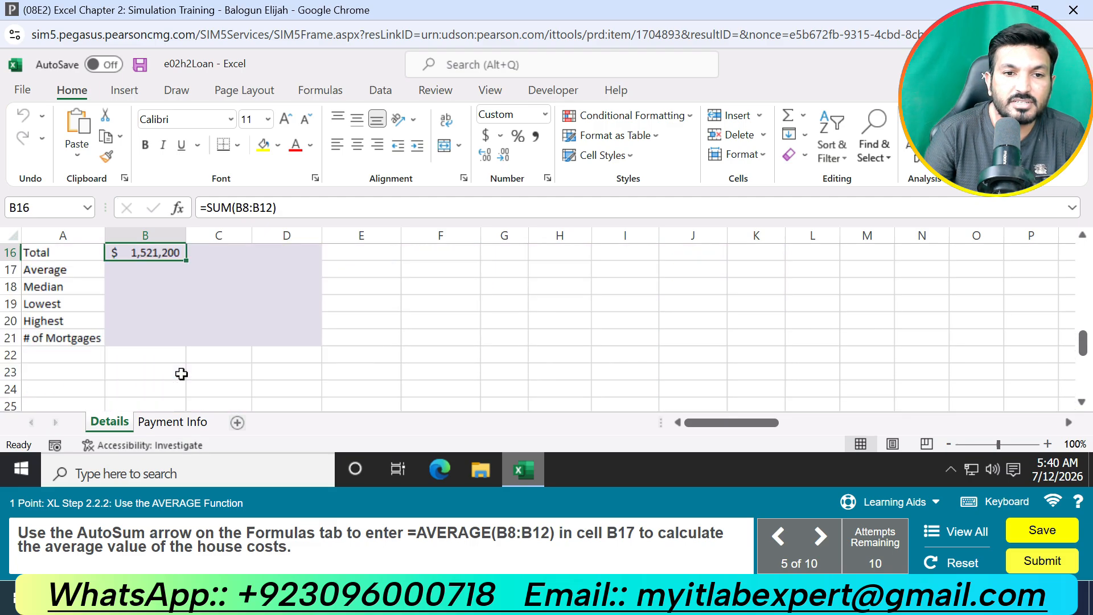
click(149, 269)
text(=AVE)
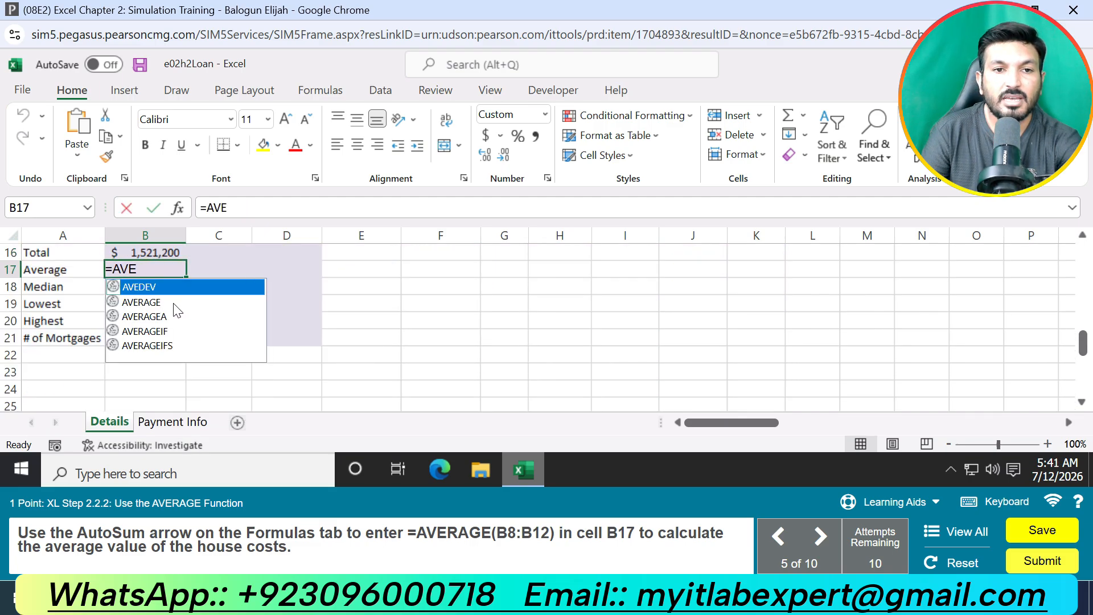
double_click(168, 302)
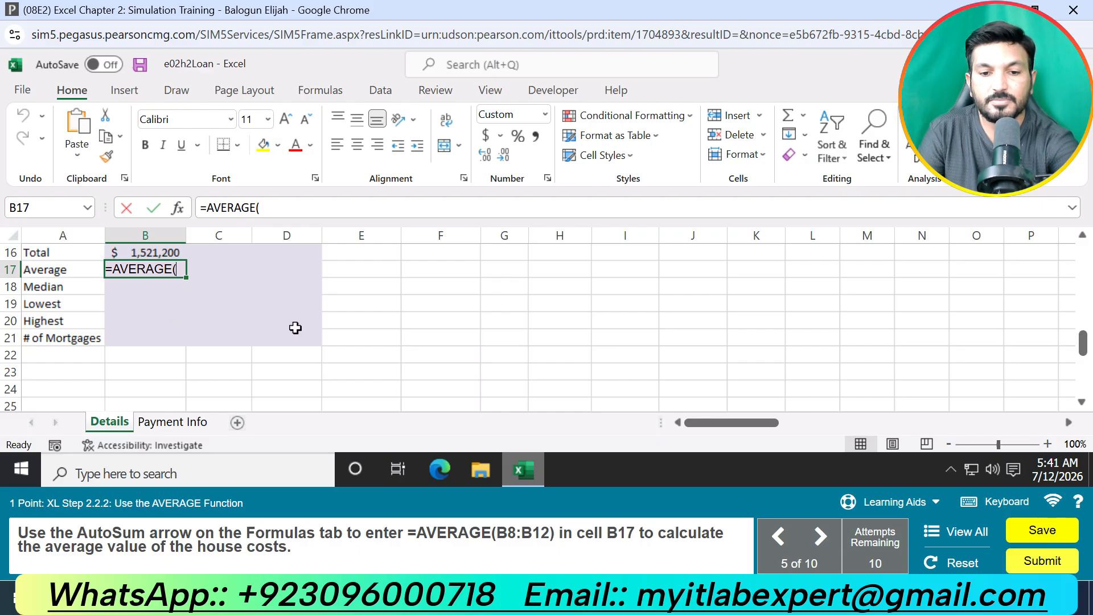
text(B8:)
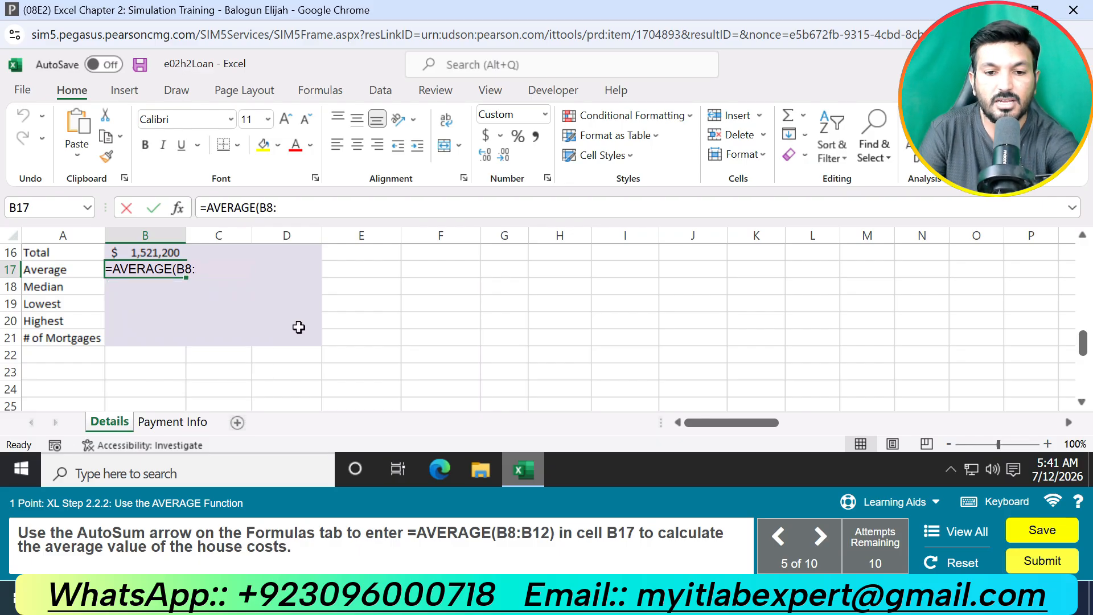
text(B12))
key(Return)
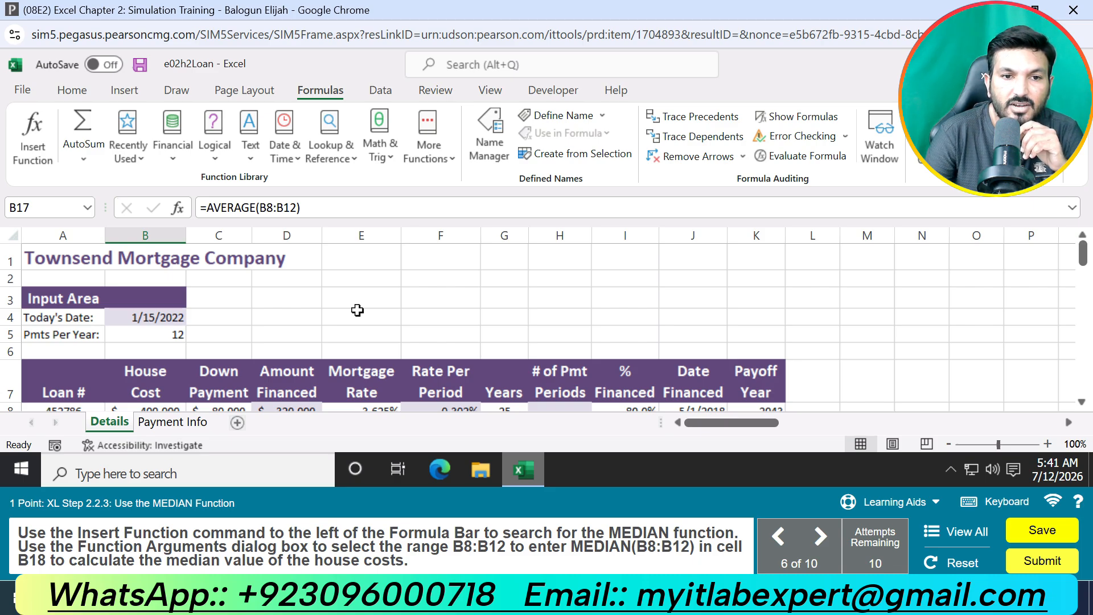
Step: Enter =MEDIAN(B8:B12) in cell B18 to calculate the median house cost
scroll(370, 310, down, 2)
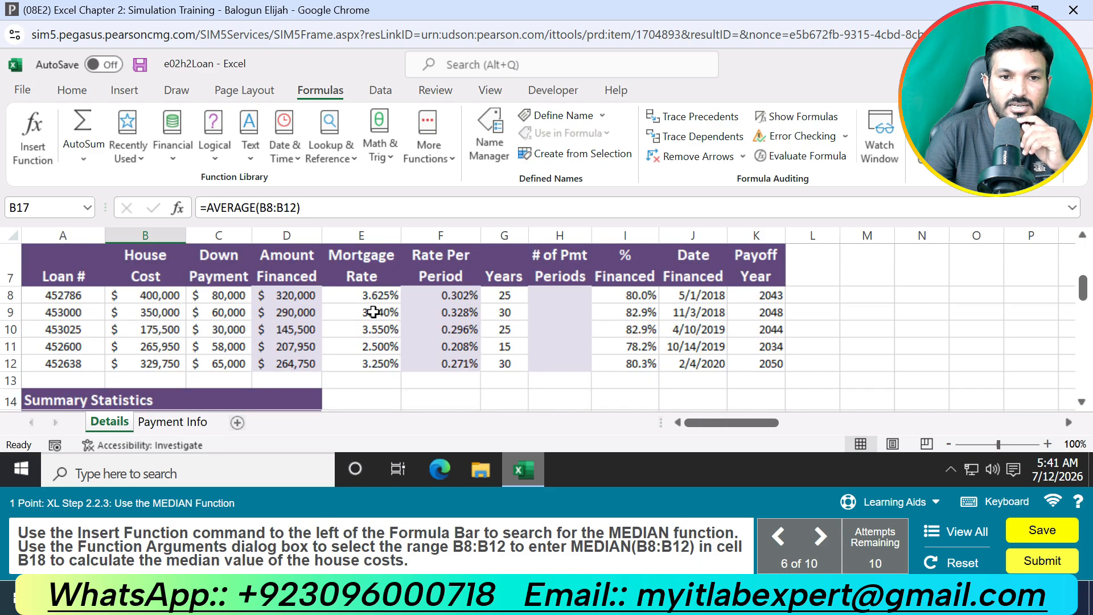
scroll(342, 328, down, 2)
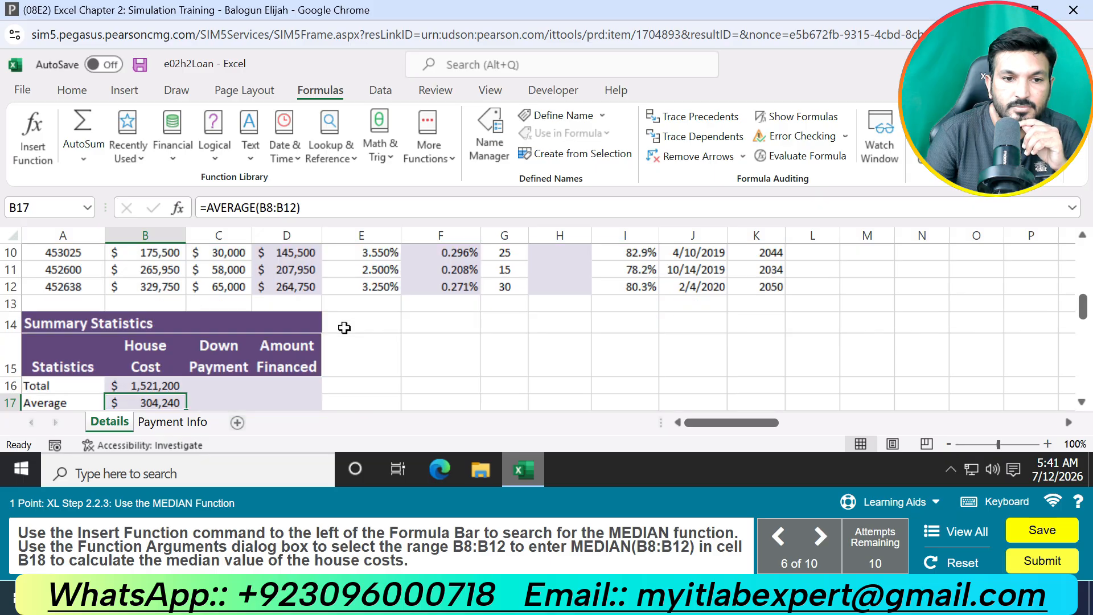
click(149, 373)
text(=)
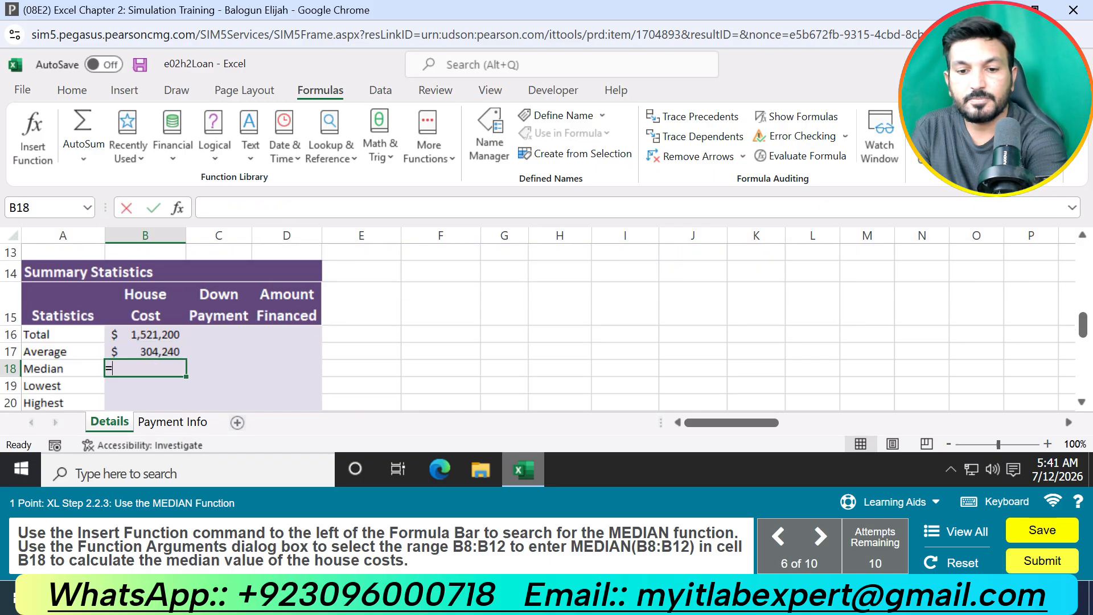
text(MED)
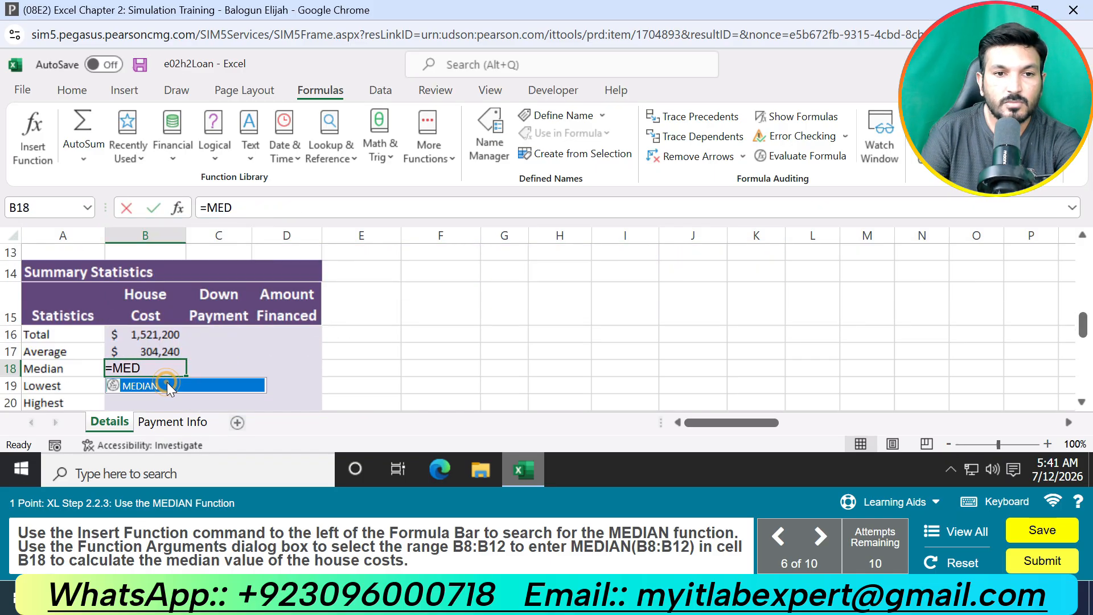
double_click(166, 383)
text(B)
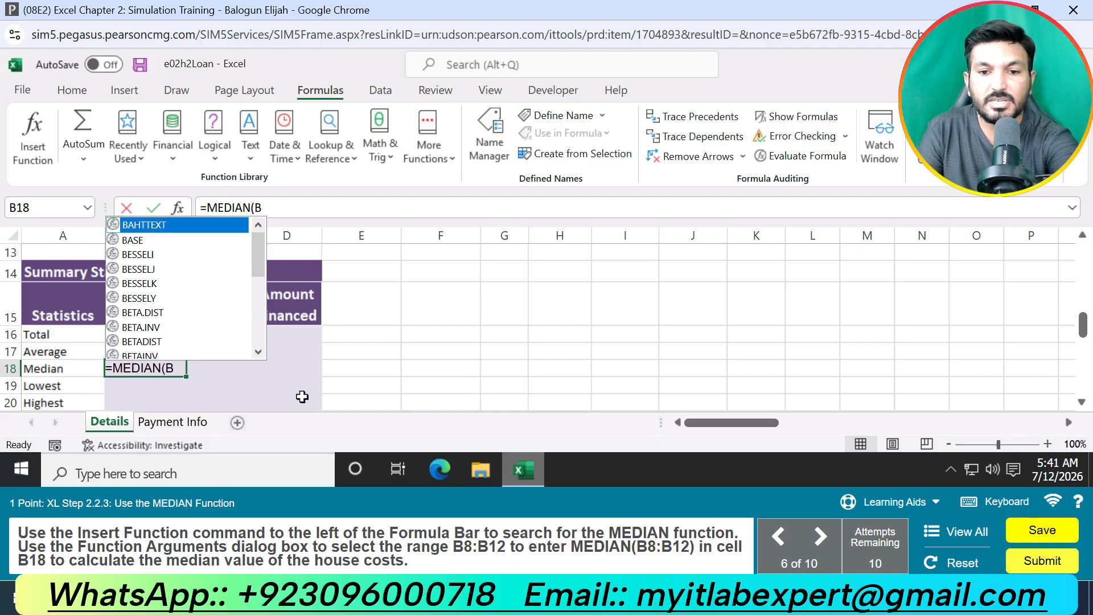
text(8:B12)
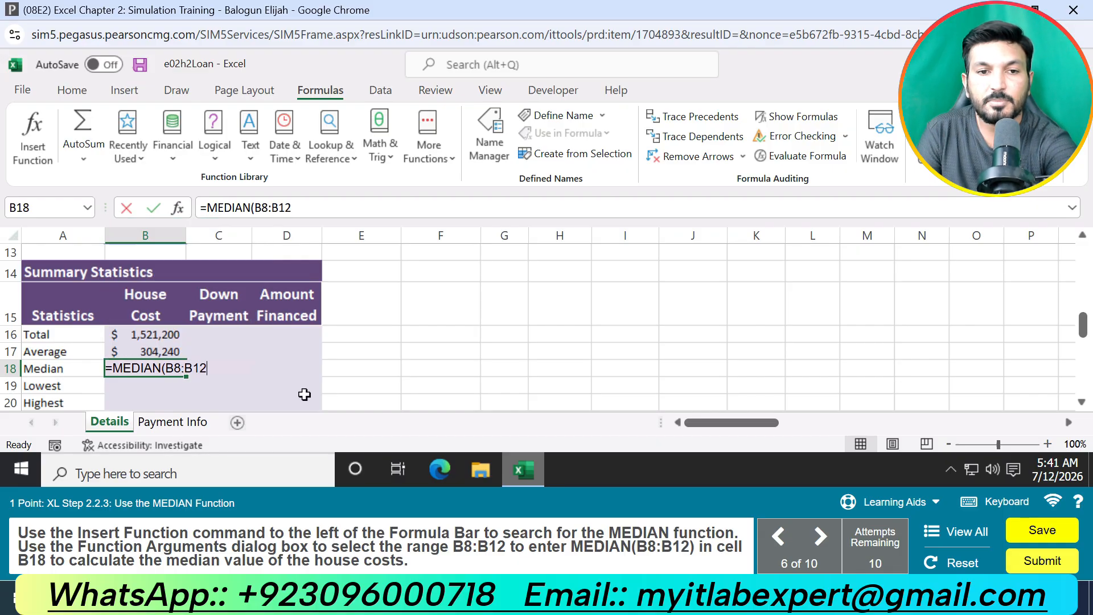
key(Return)
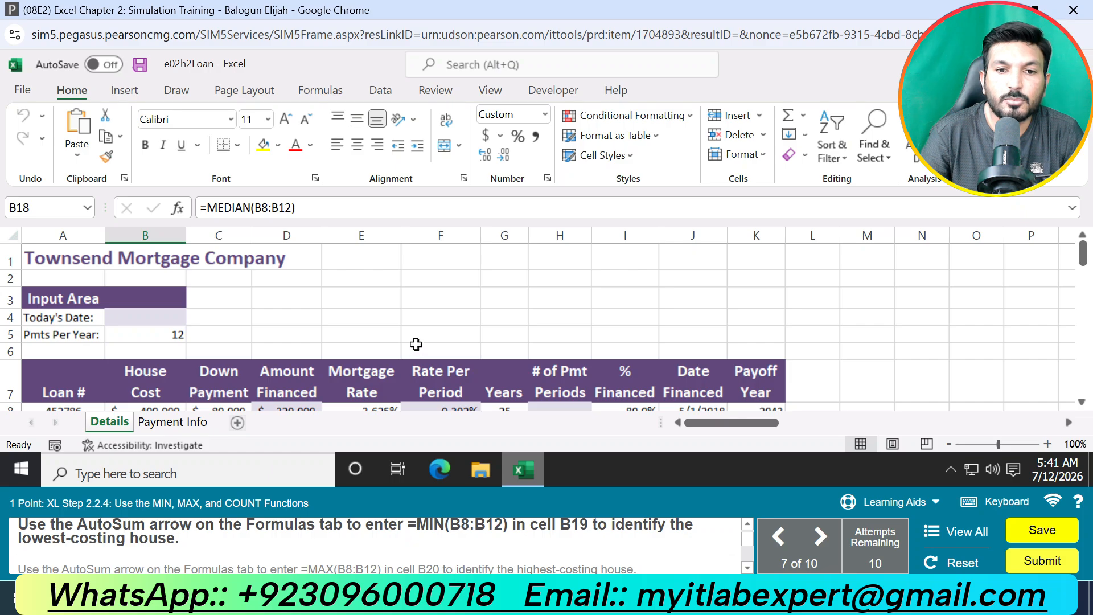
Step: Enter =MIN(B8:B12) in cell B19 to identify the lowest-costing house
scroll(416, 343, down, 7)
scroll(215, 341, up, 2)
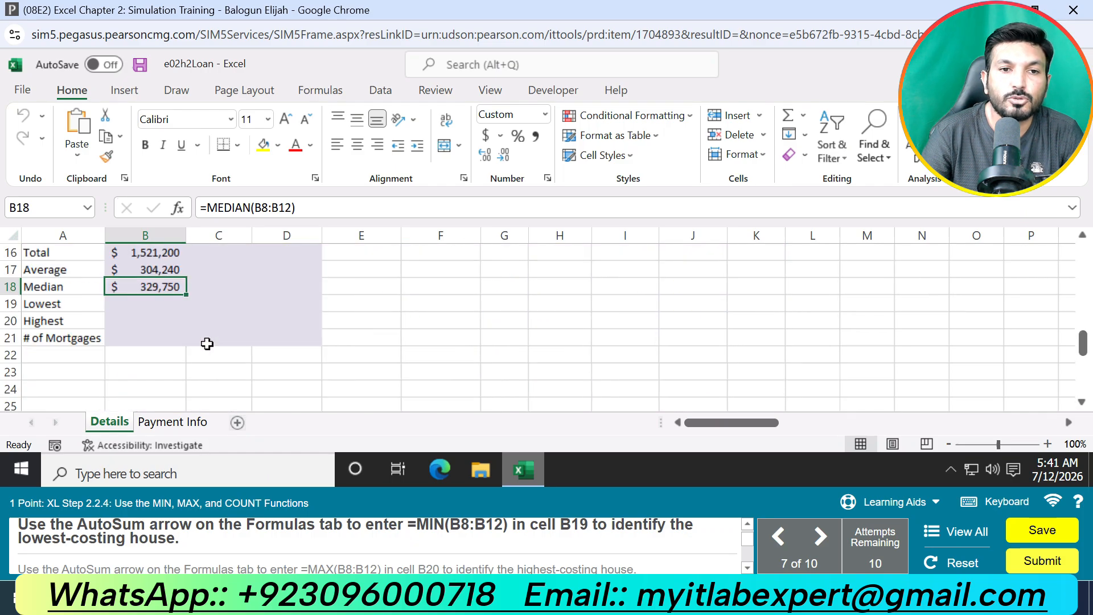
click(140, 303)
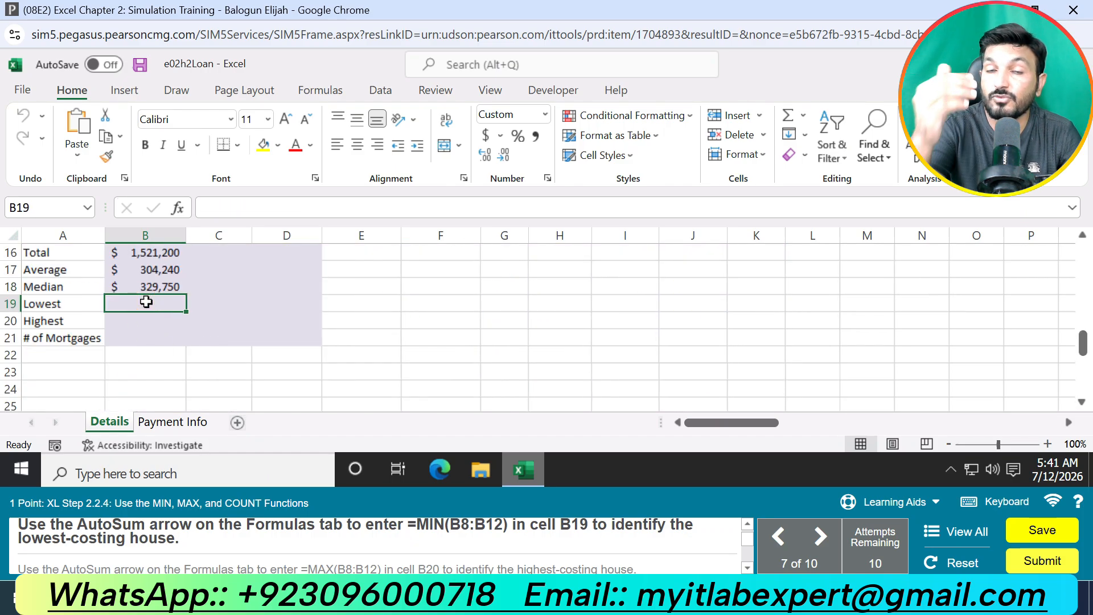
text(=MIN)
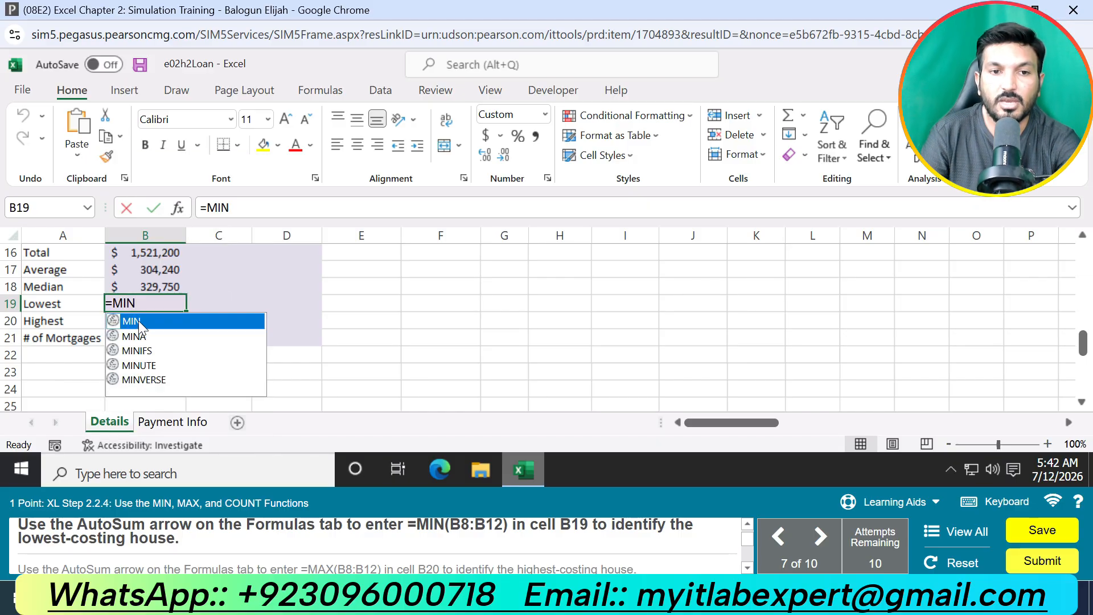
double_click(169, 321)
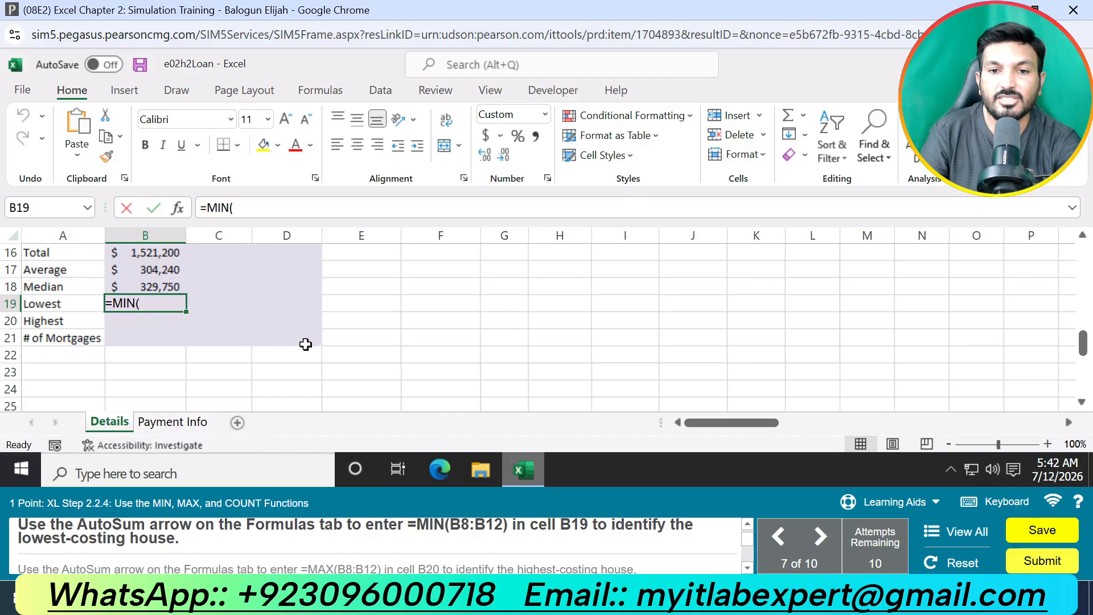
text(B8:)
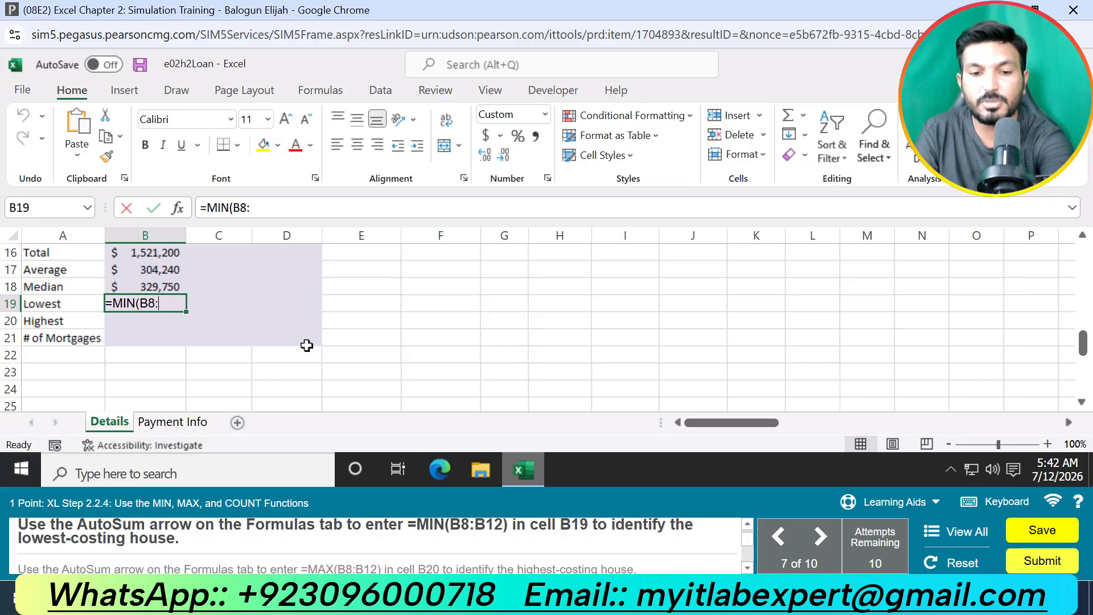
text(B12)
key(Return)
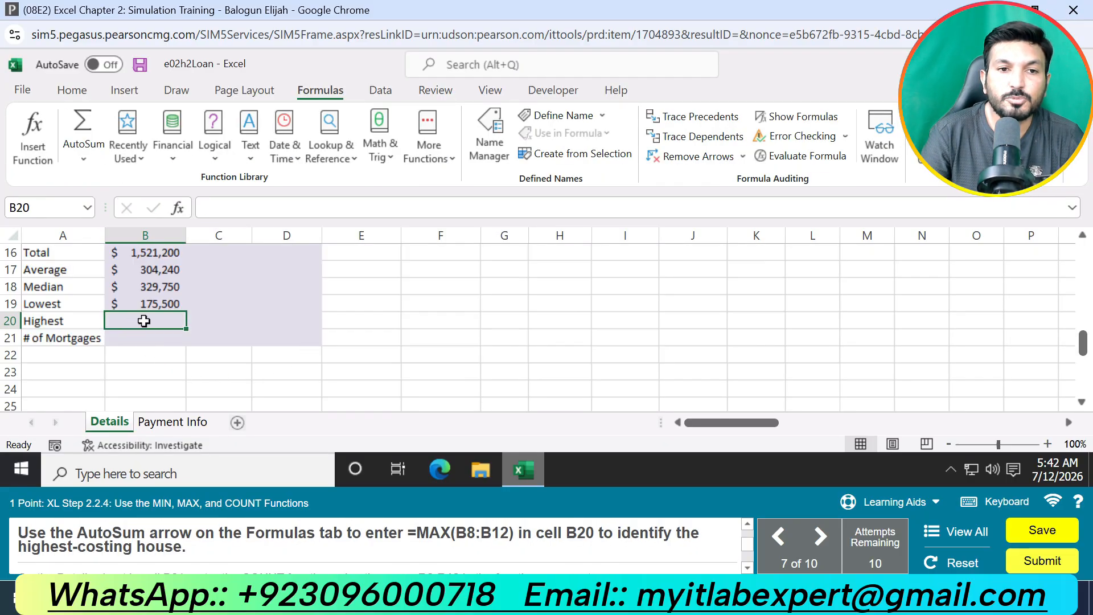
Step: Enter =MAX(B8:B12) in cell B20 to identify the highest-costing house
text(=M)
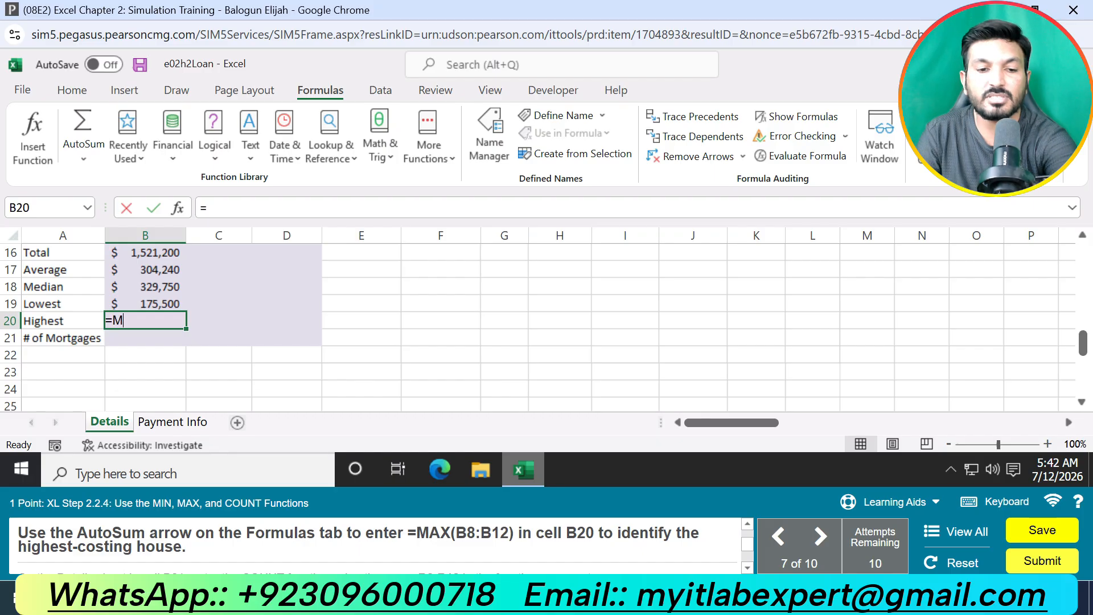
text(AX()
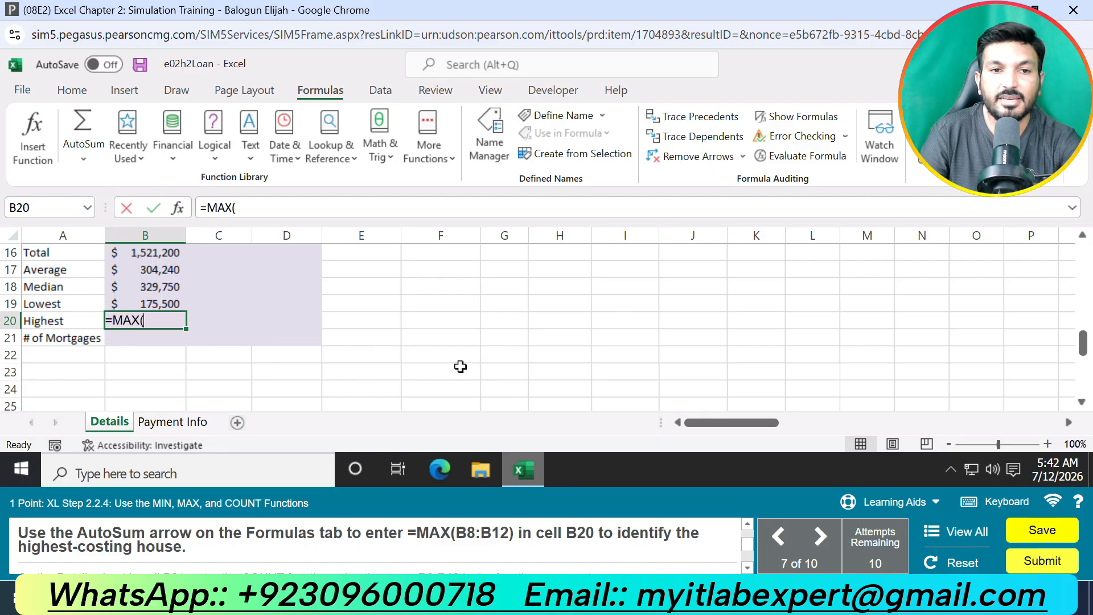
text(B8:)
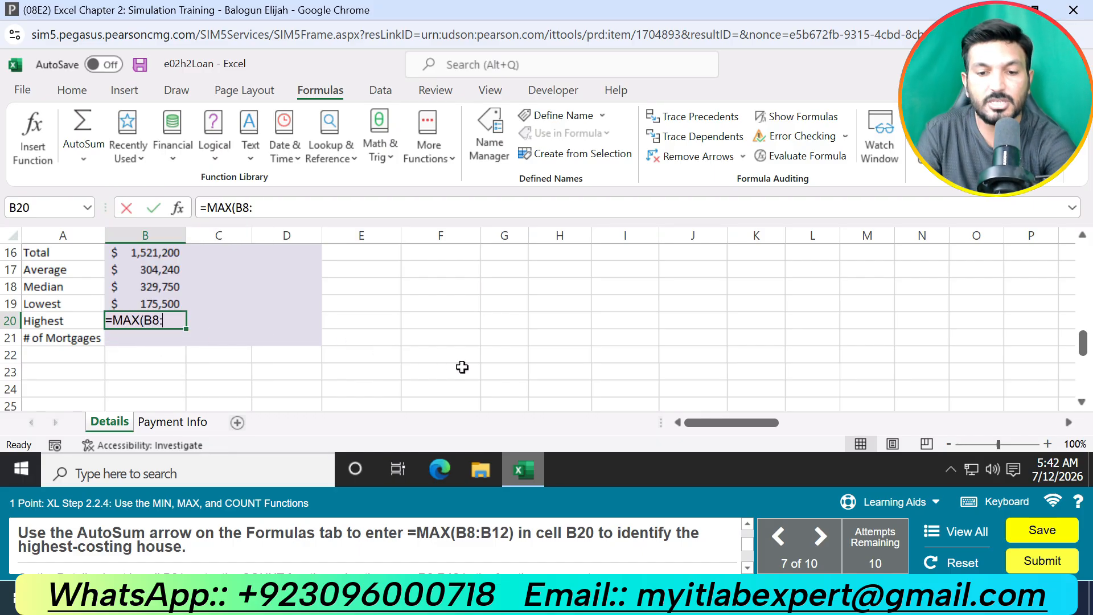
text(B12)
key(Return)
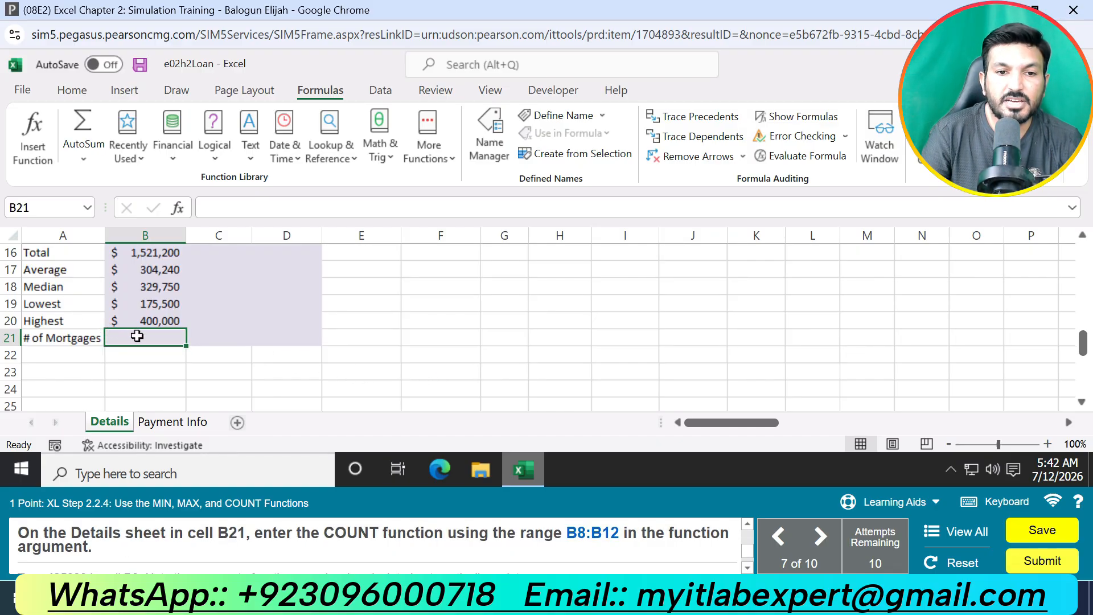
Step: Enter =COUNT(B8:B12) in cell B21 to count the number of mortgages
text(=C)
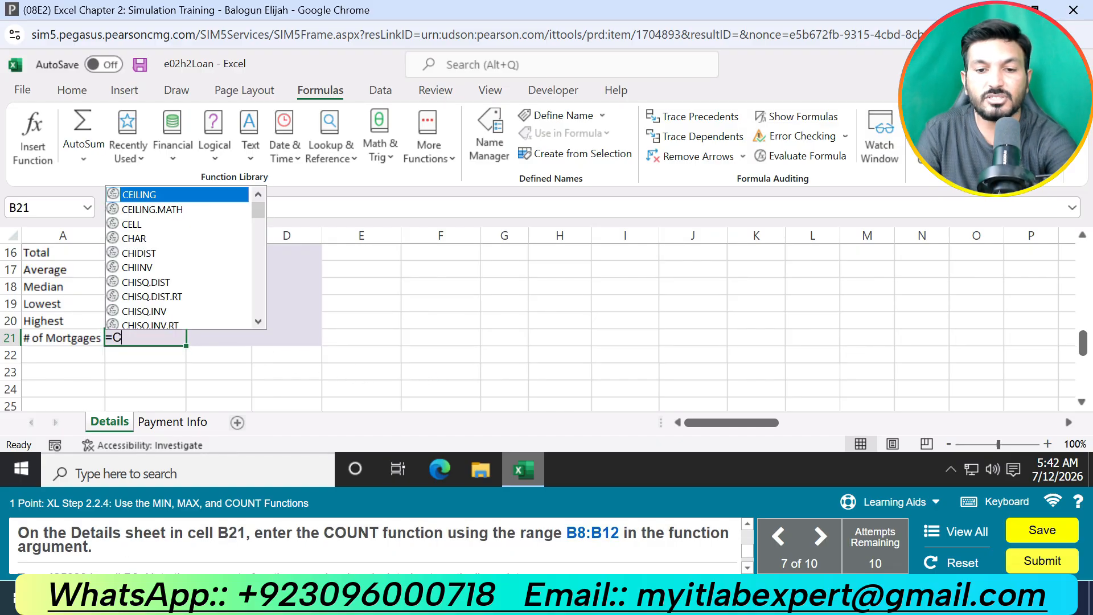
text(OU)
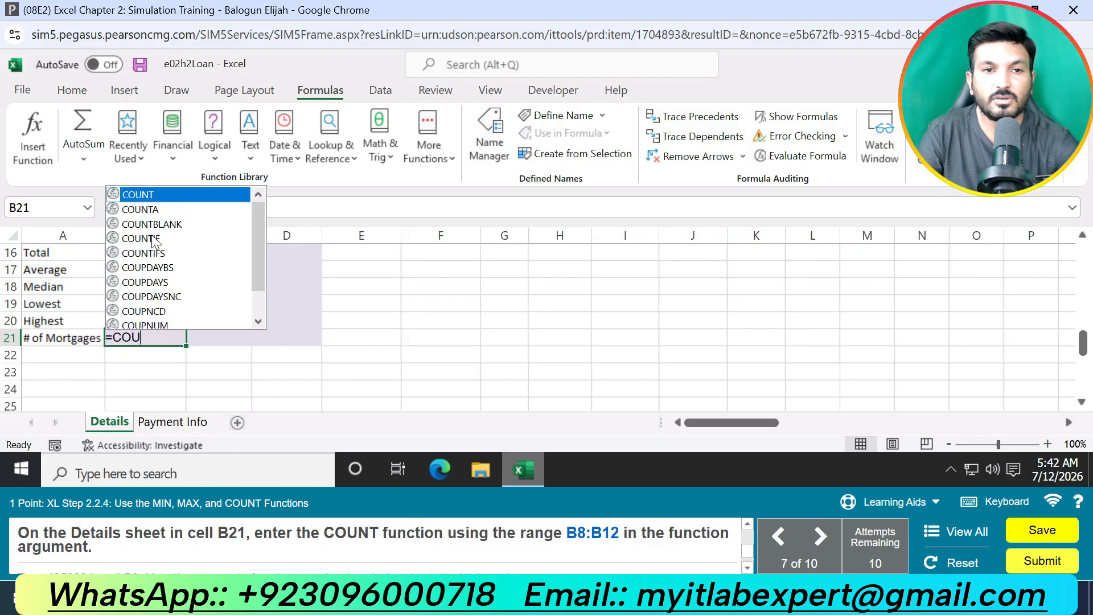
double_click(154, 194)
text(B)
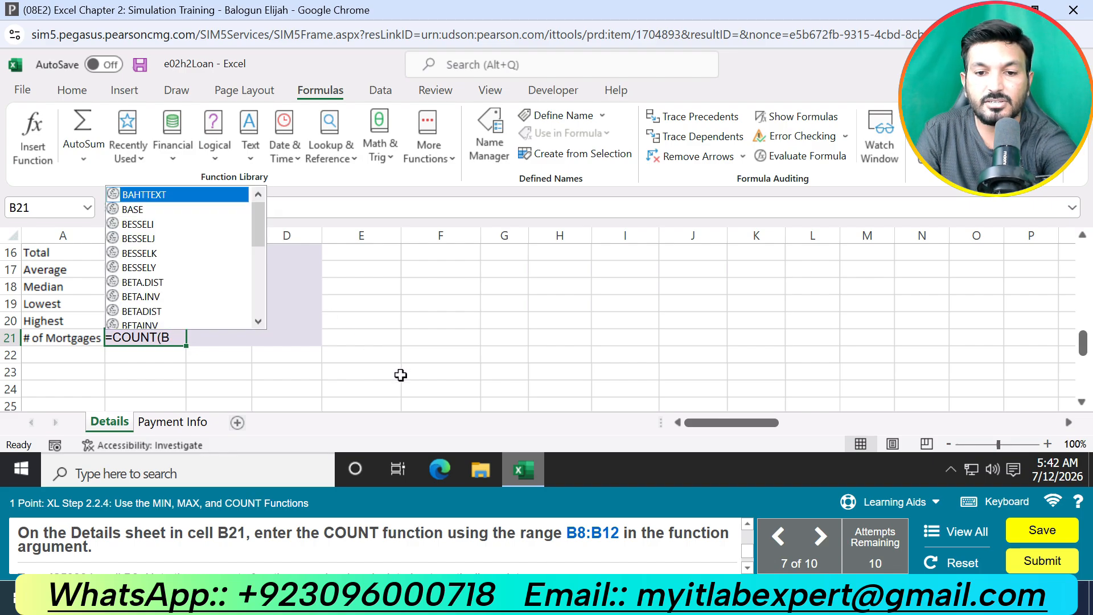
text(8:B12)
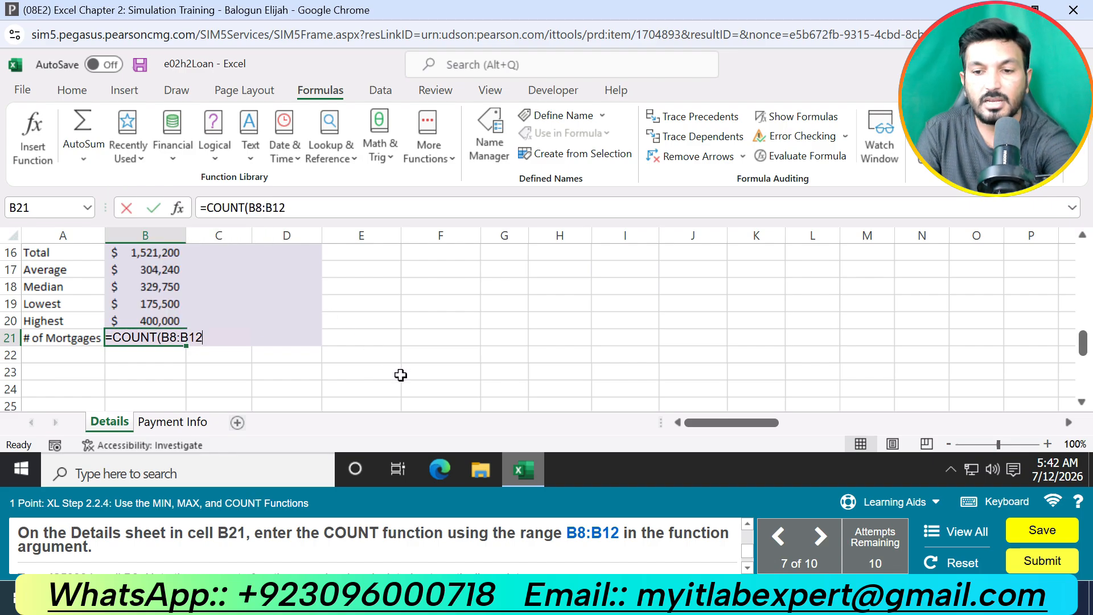
key(Return)
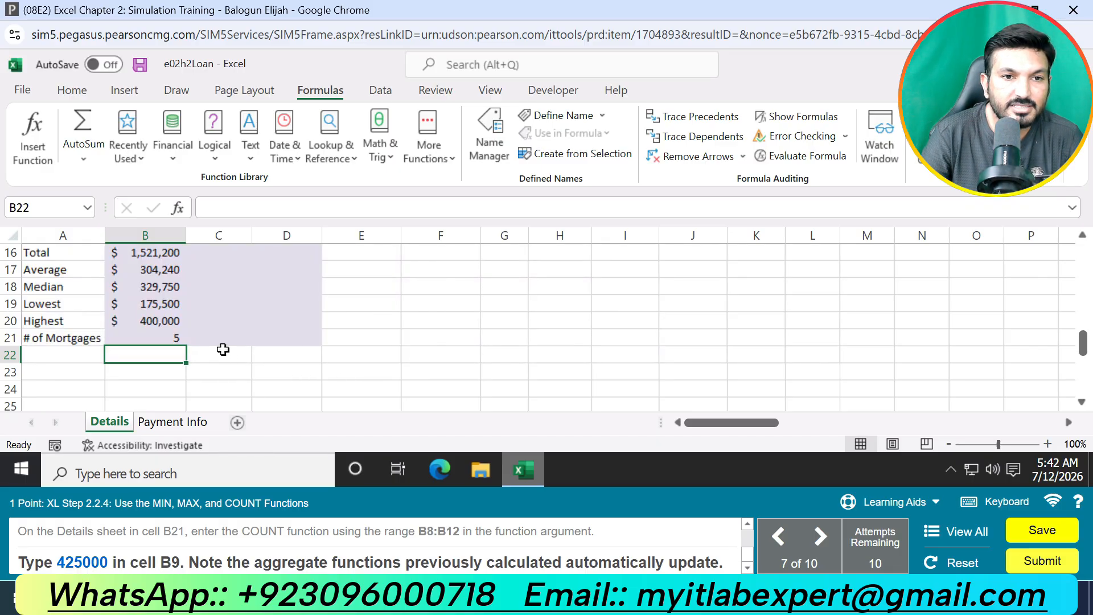
Step: Change the house cost in cell B9 of the Details sheet to 425000
scroll(219, 346, up, 3)
scroll(216, 344, down, 1)
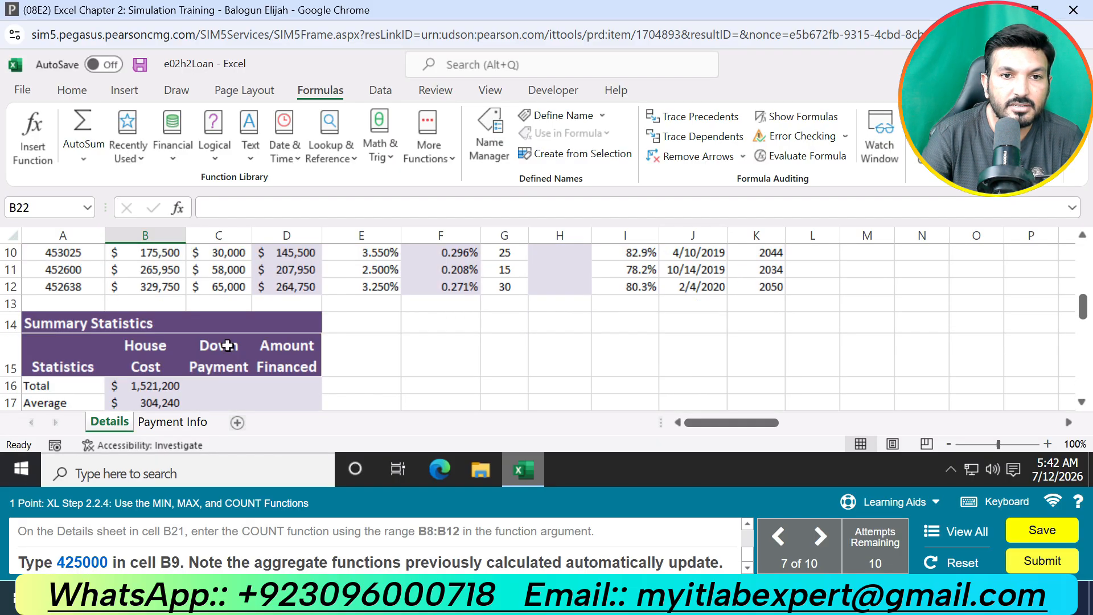
click(161, 286)
scroll(170, 296, up, 1)
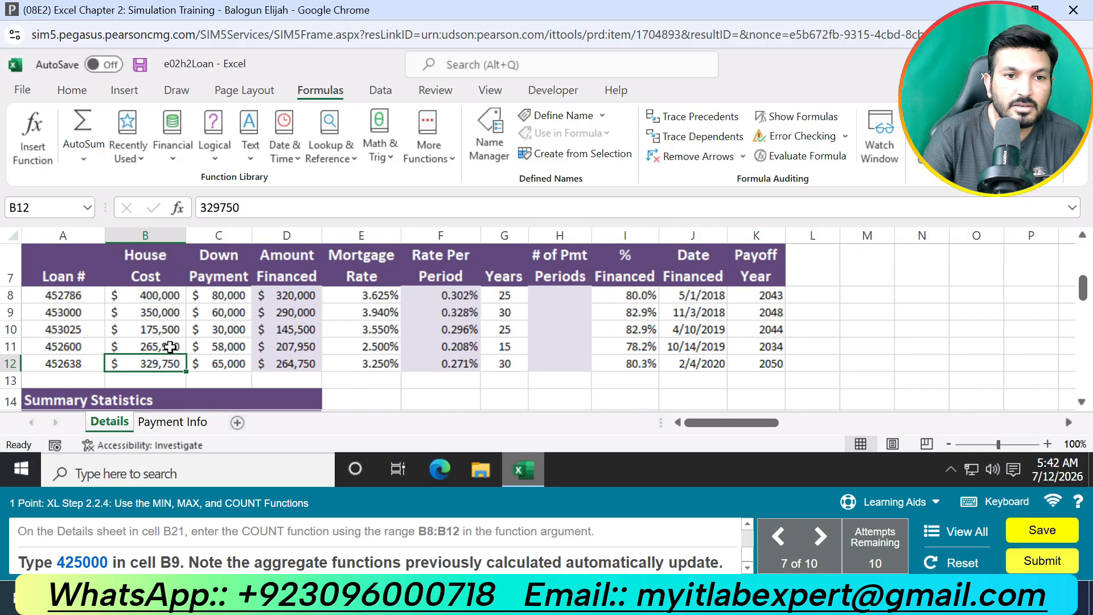
click(164, 314)
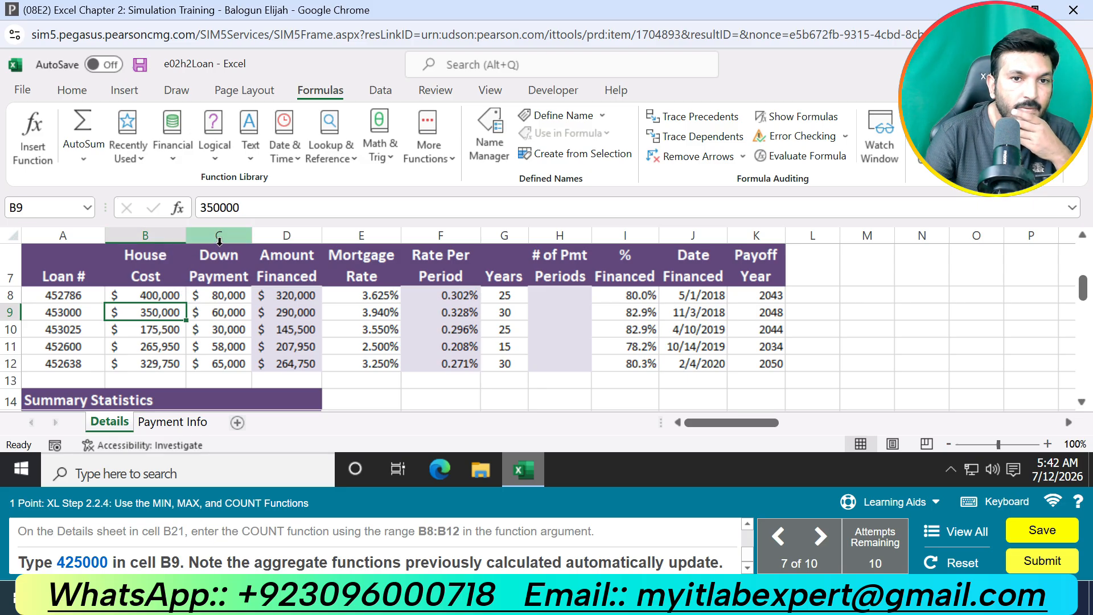
click(203, 207)
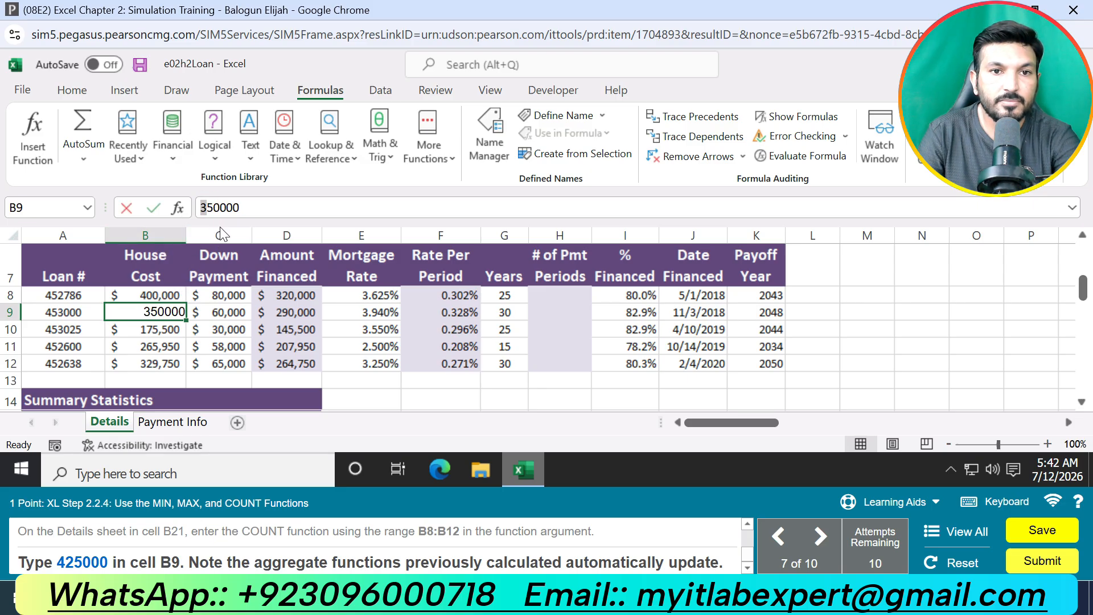
drag(214, 208, 173, 207)
text(4)
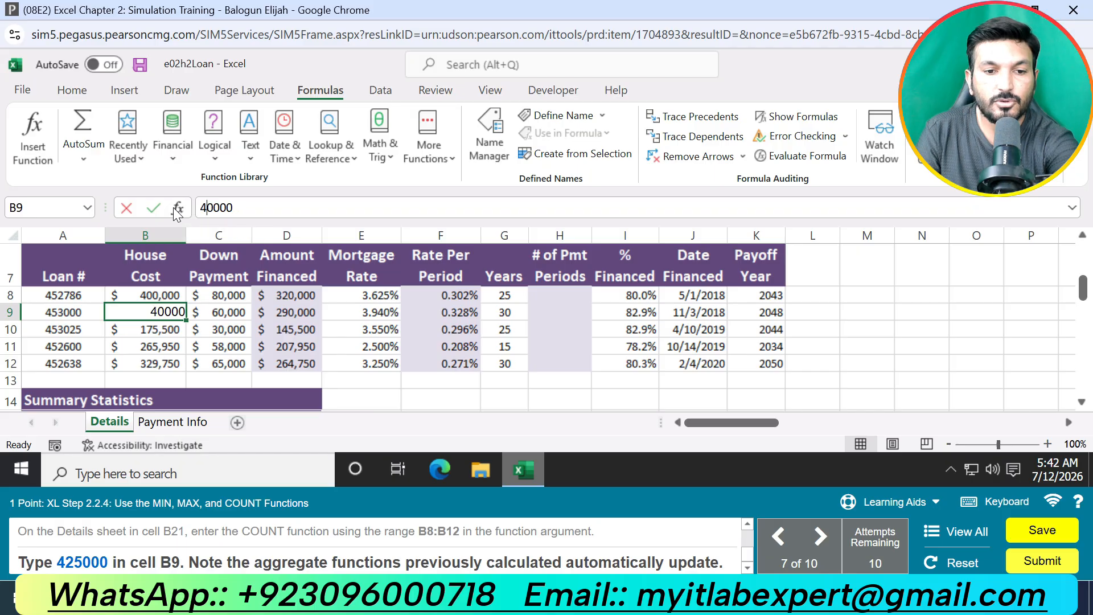
text(25)
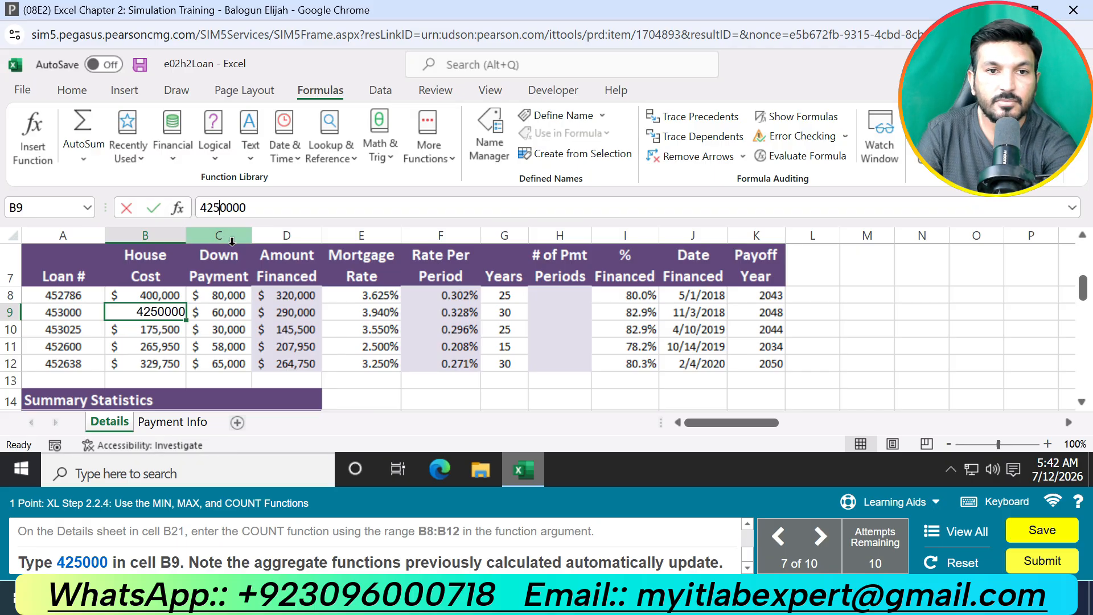
key(Delete)
key(Return)
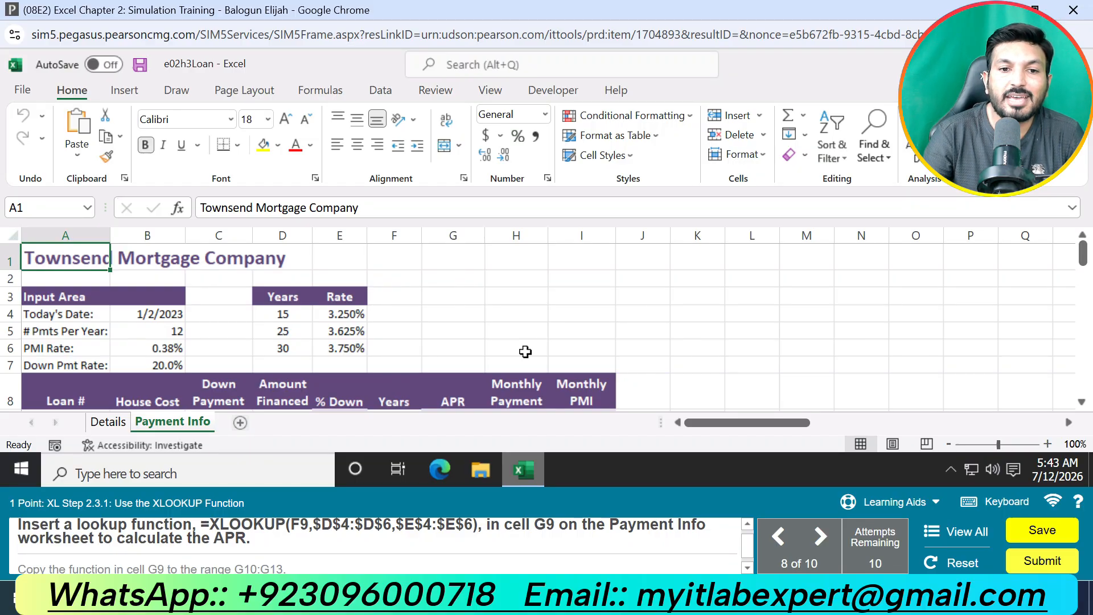
Step: Try to enter ==XLOOKUP(F9,$D$4:$D$6,$E$4:$E$6) in cell G9 of the Payment Info sheet
scroll(453, 329, down, 1)
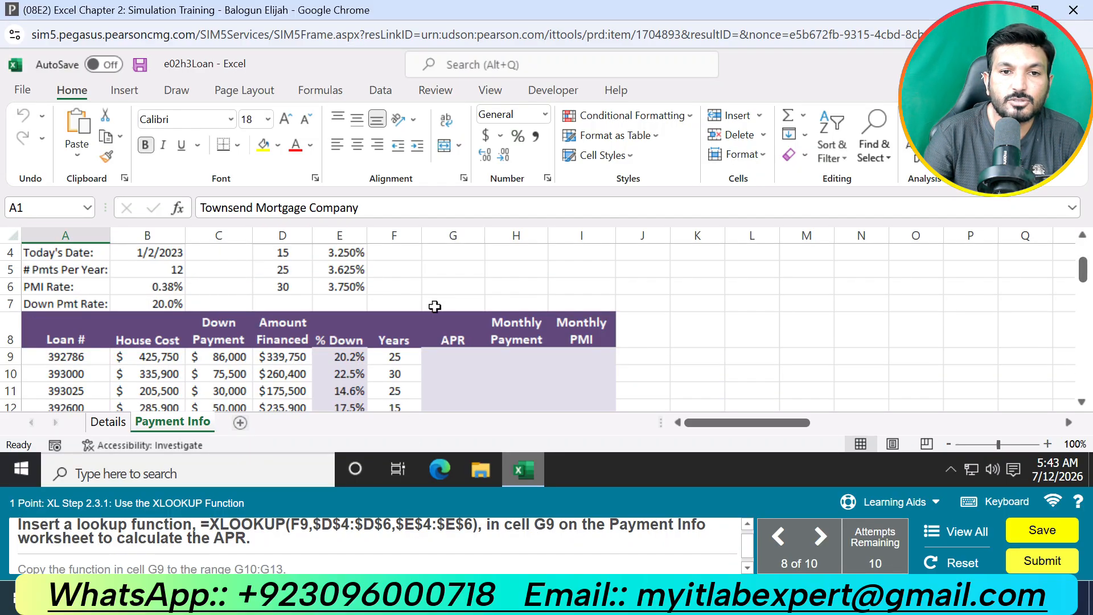
click(462, 353)
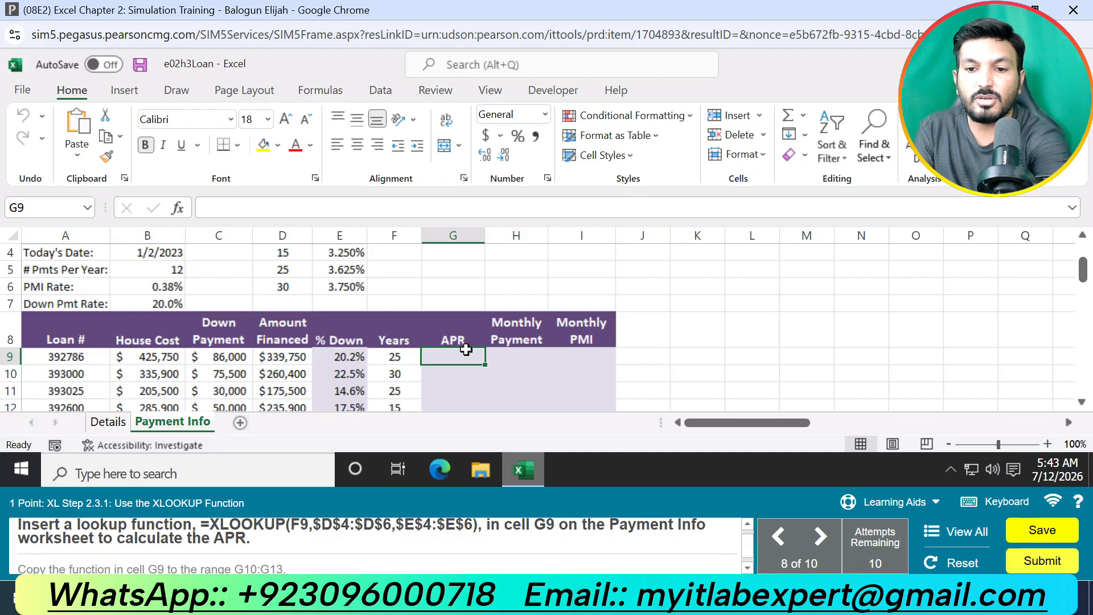
text(=)
drag(206, 529, 478, 538)
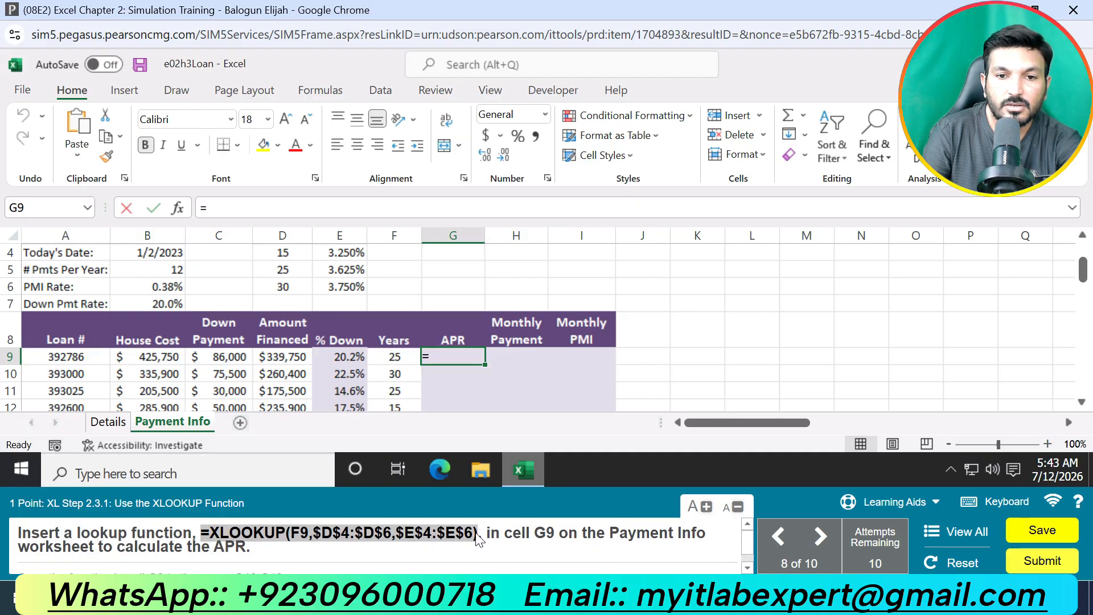
key(ctrl+c)
click(302, 208)
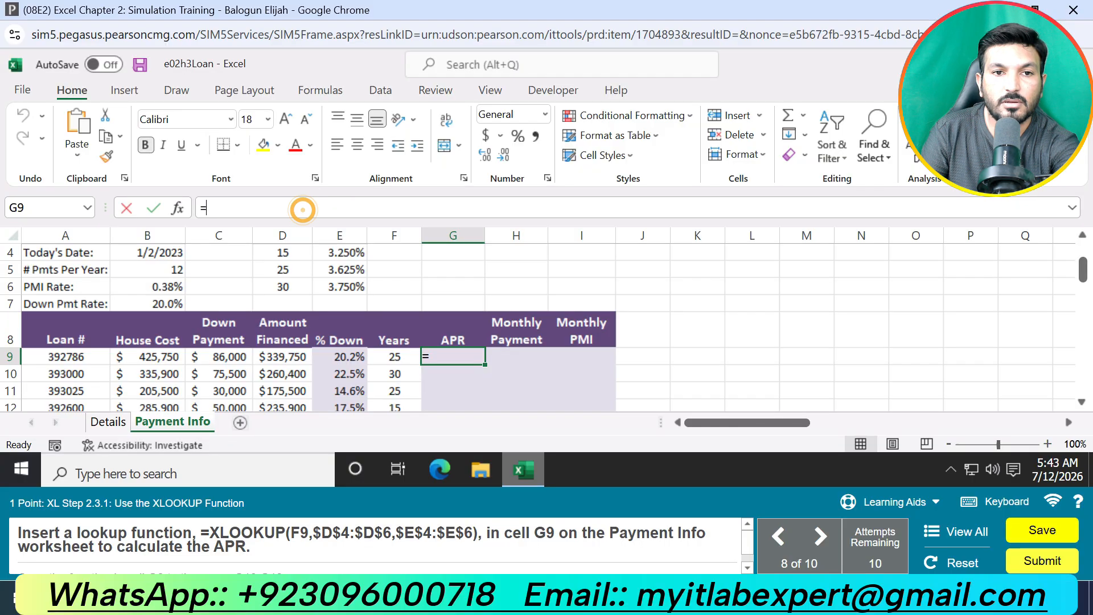
key(ctrl+v)
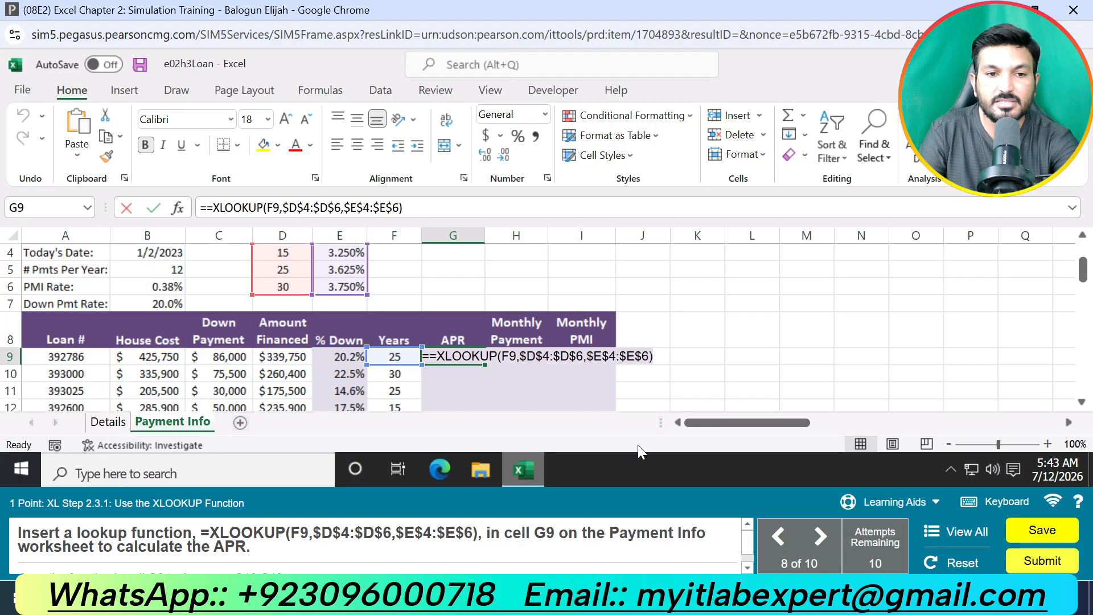
key(Return)
Step: Enter =XLOOKUP(F9,$D$4:$D$6,$E$4:$E$6) in cell G9 to calculate the APR, and copy it to G10:G13
click(453, 356)
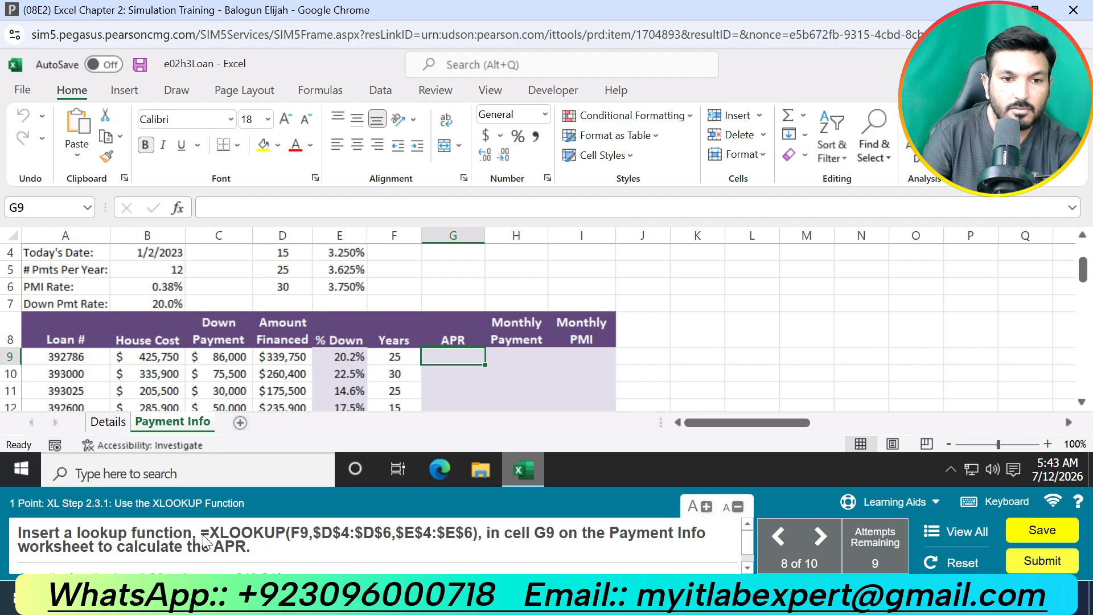
drag(201, 534, 479, 543)
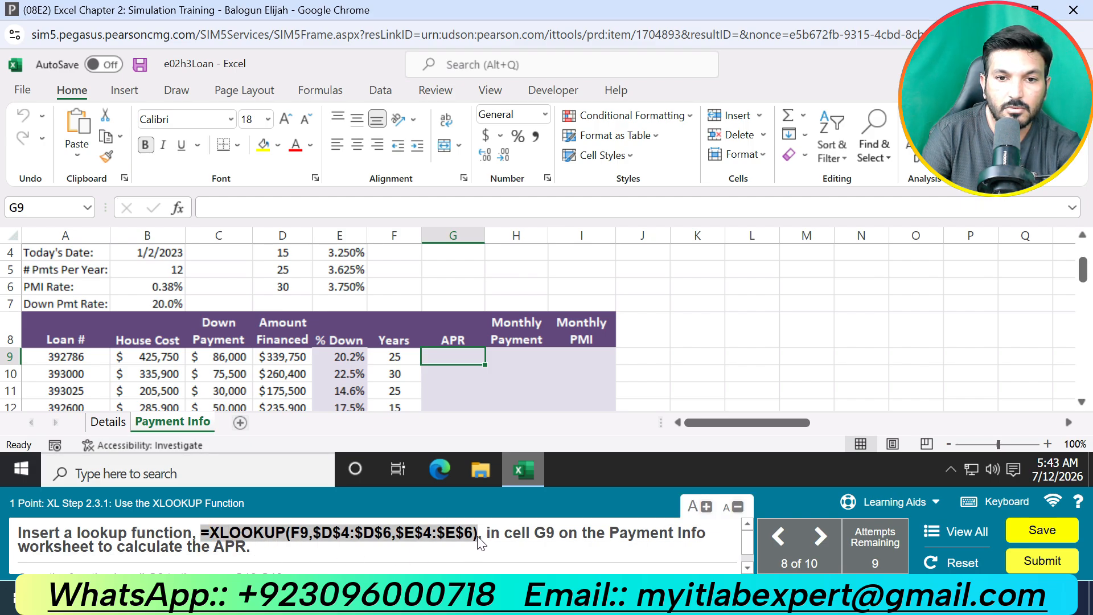
key(ctrl+c)
click(304, 202)
key(ctrl+v)
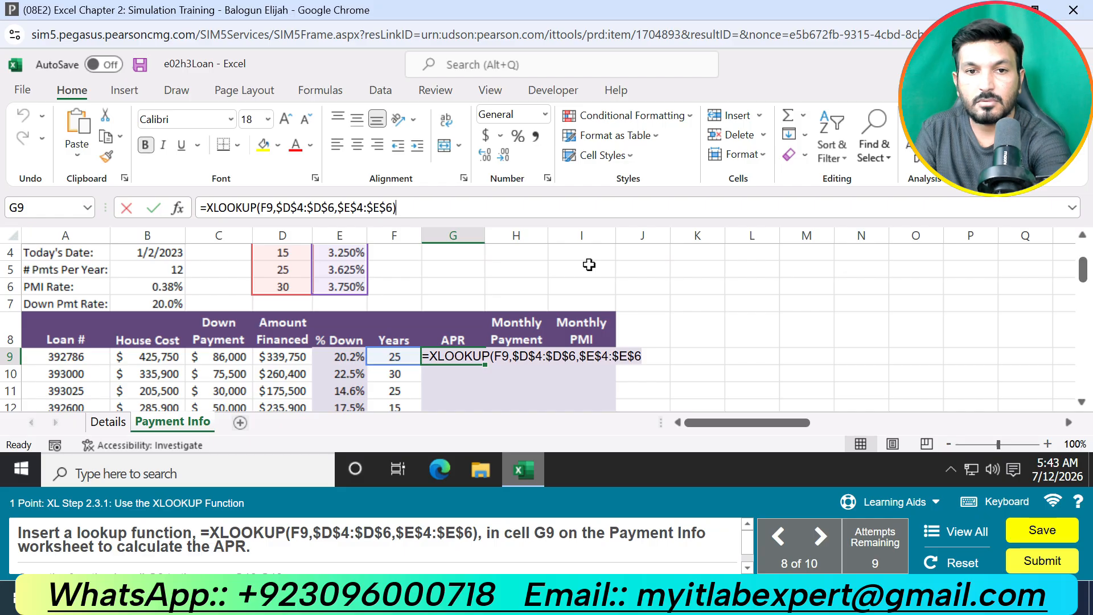
key(Return)
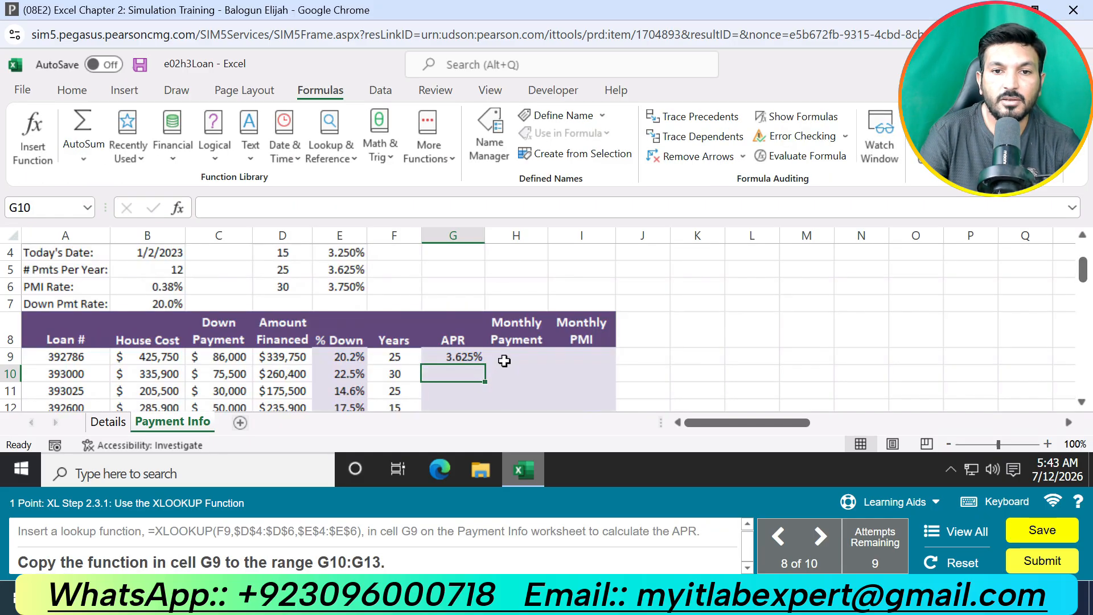
click(467, 355)
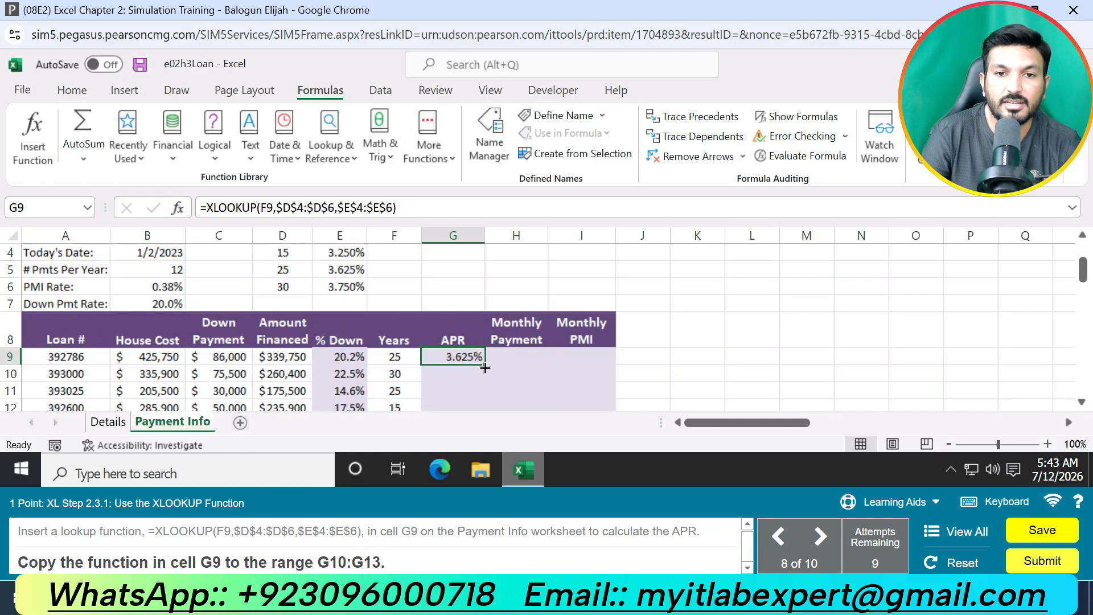
drag(484, 368, 545, 392)
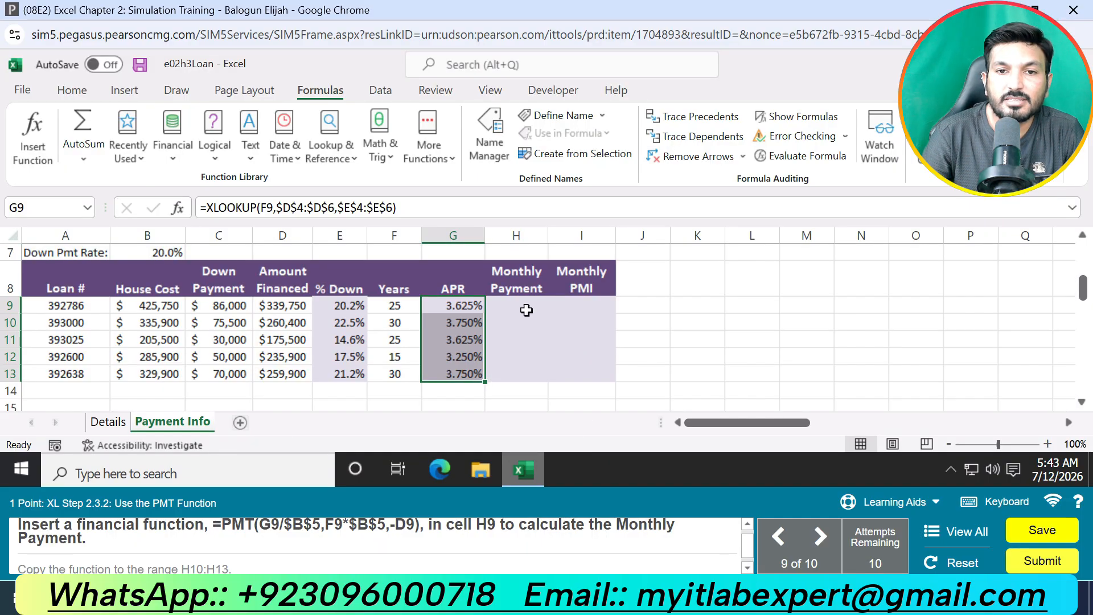
Step: Enter =PMT(G9/$B$5,F9*$B$5,-D9) in cell H9 to calculate the monthly payment, and copy it to H10:H13
click(526, 309)
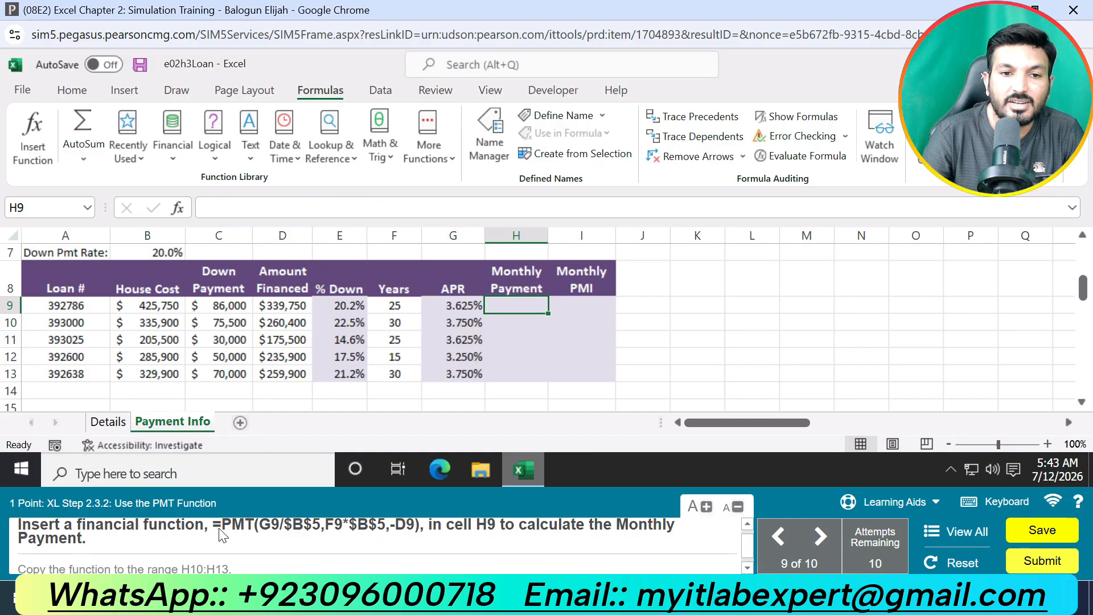
scroll(222, 535, up, 1)
drag(214, 533, 424, 548)
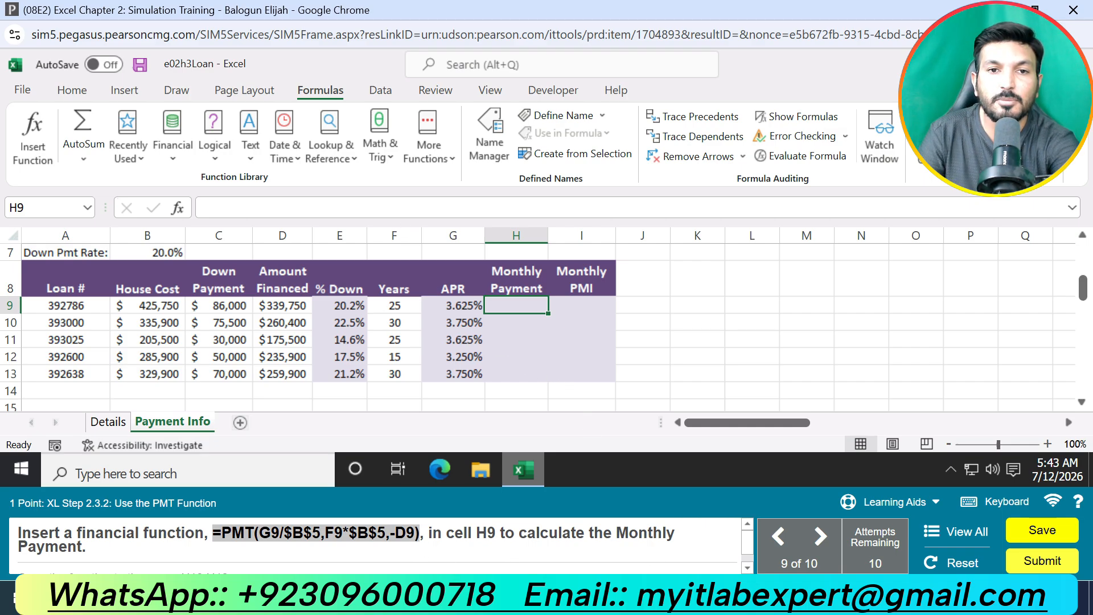
click(383, 208)
key(ctrl+v)
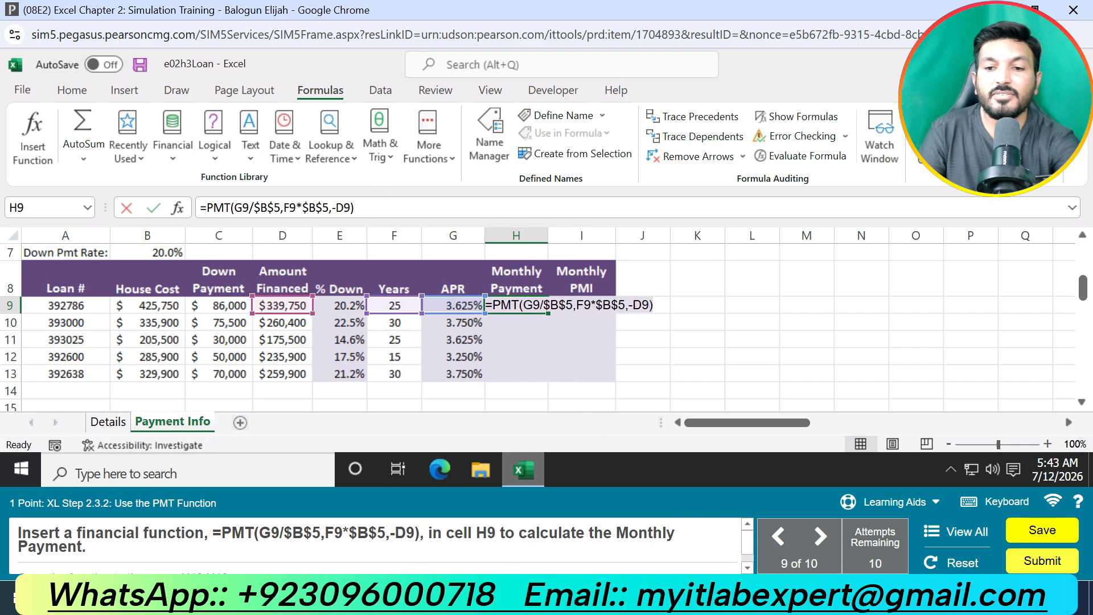
key(BackSpace)
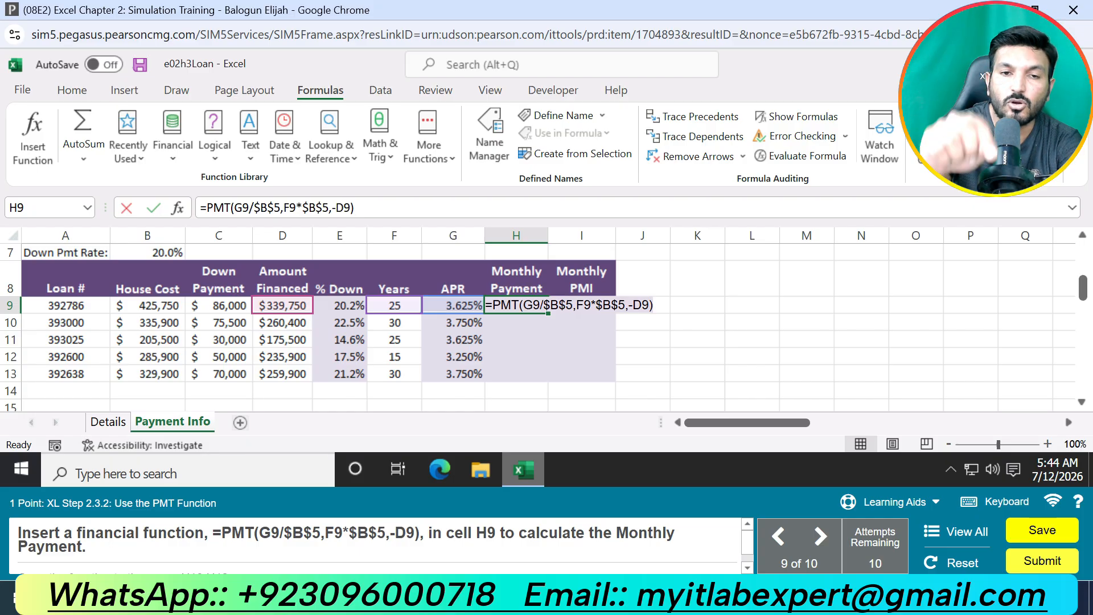
key(Return)
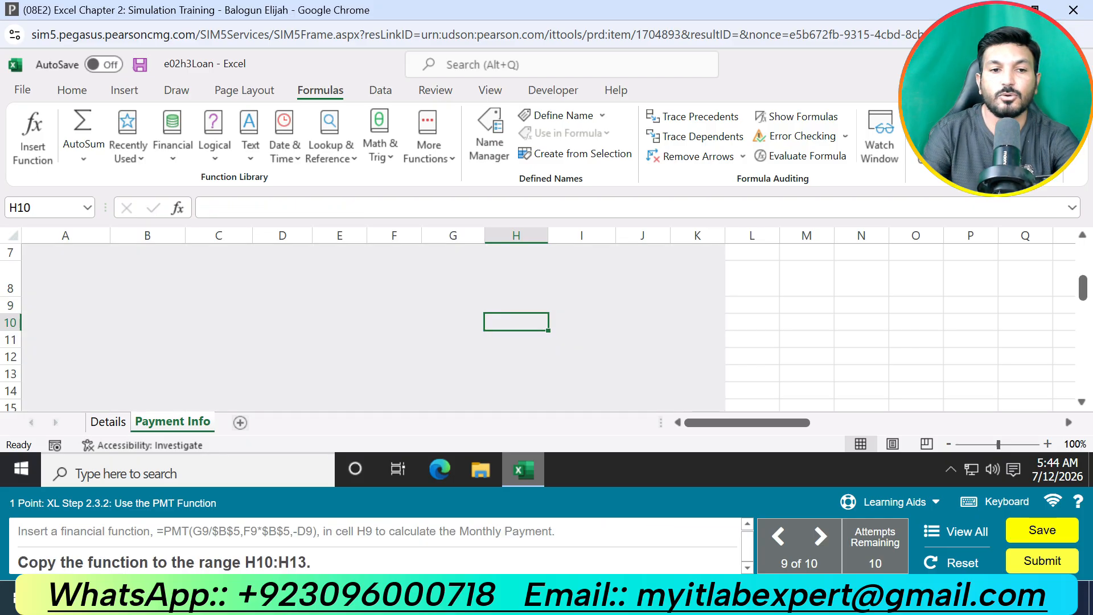
click(539, 305)
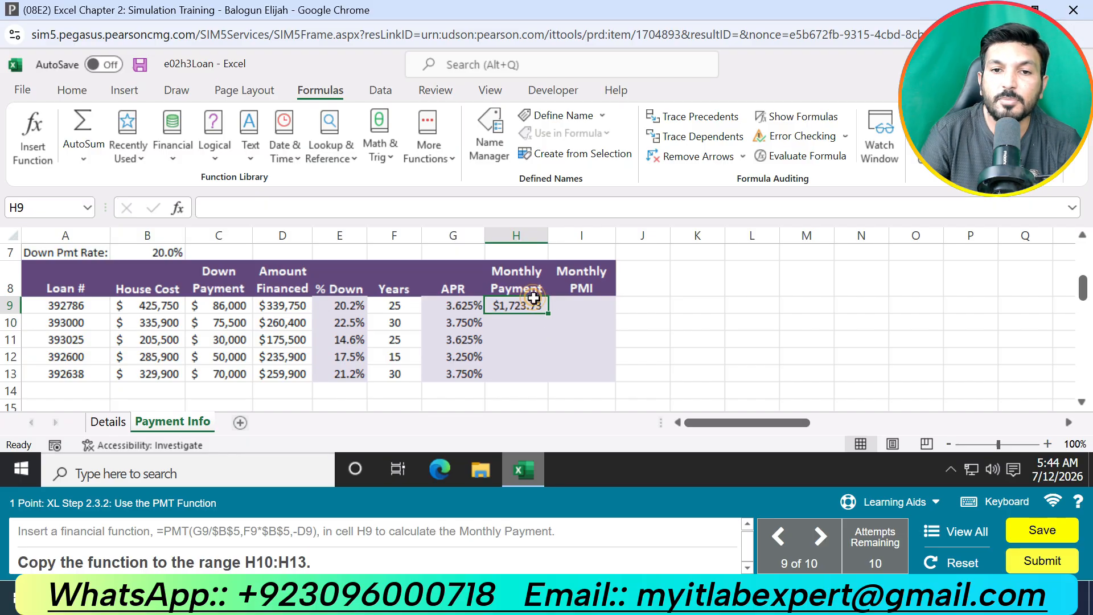
double_click(550, 315)
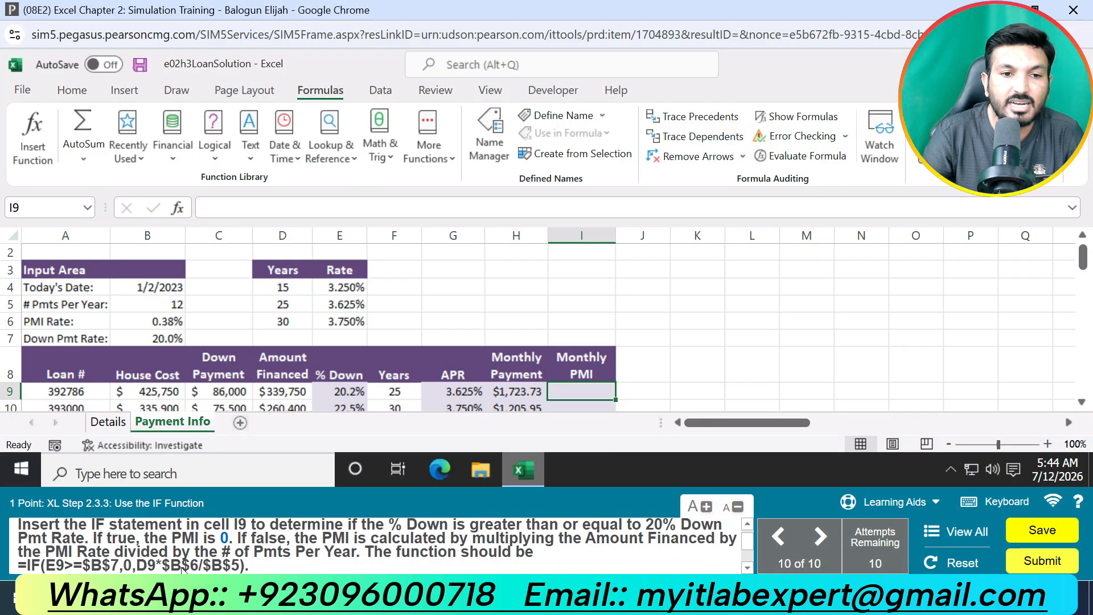
Step: Enter =IF(E9>=$B$7,0,D9*$B$6/$B$5) in cell I9 to calculate the monthly PMI, and copy it to I10:I13
drag(19, 566, 245, 532)
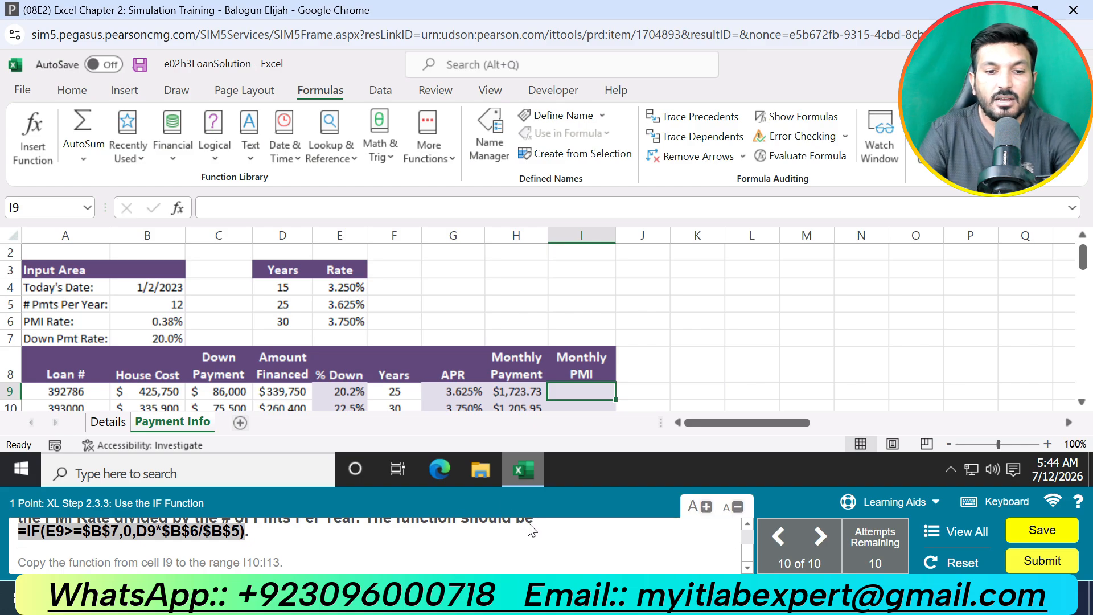
scroll(547, 546, up, 2)
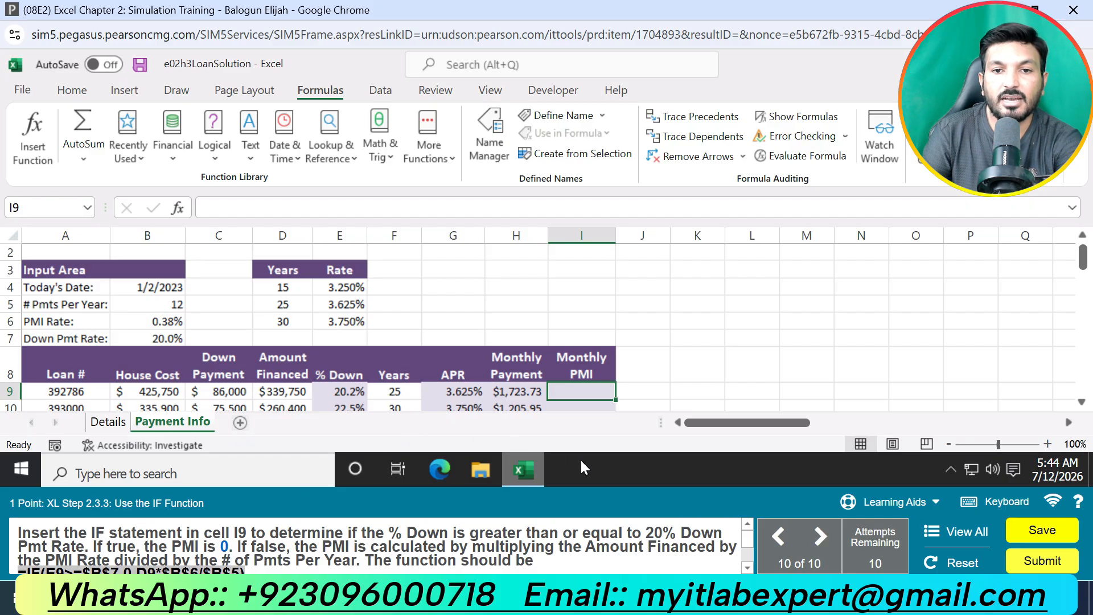
double_click(583, 391)
key(ctrl+v)
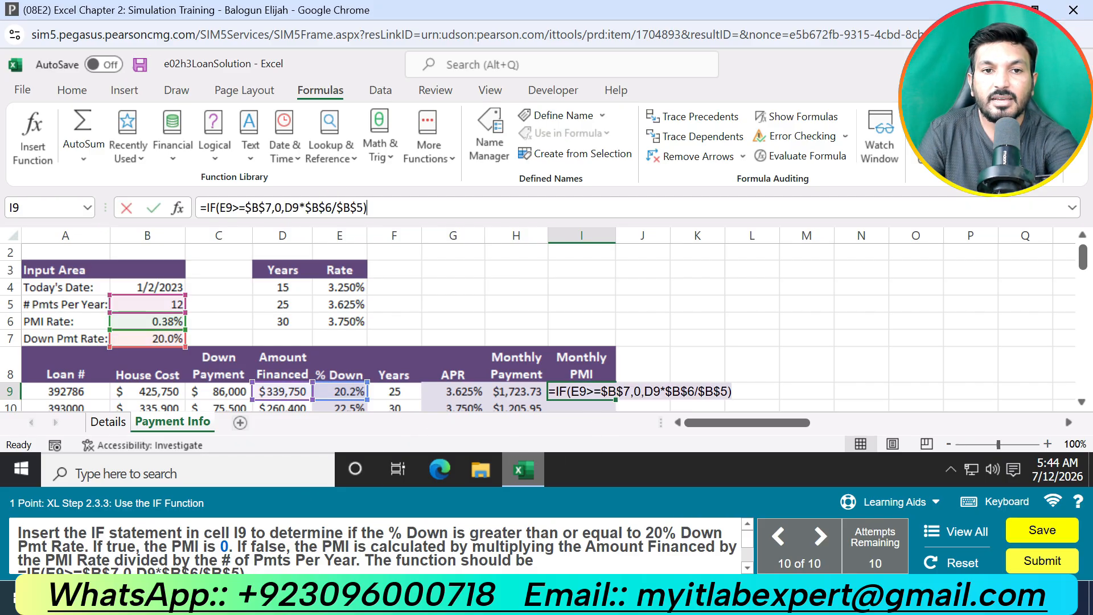
key(BackSpace)
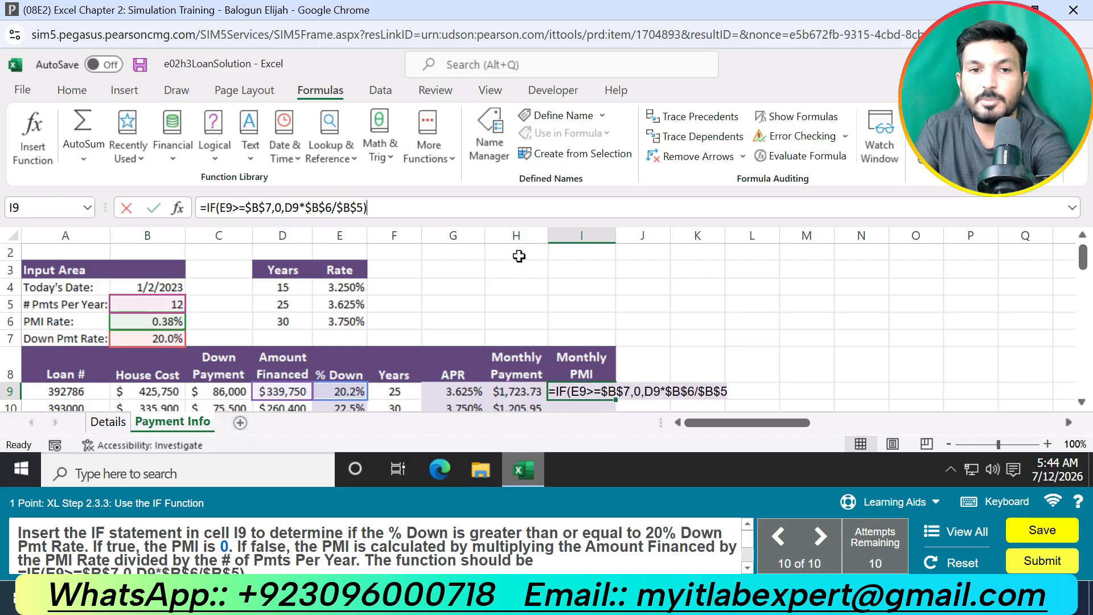
text())
scroll(43, 532, down, 2)
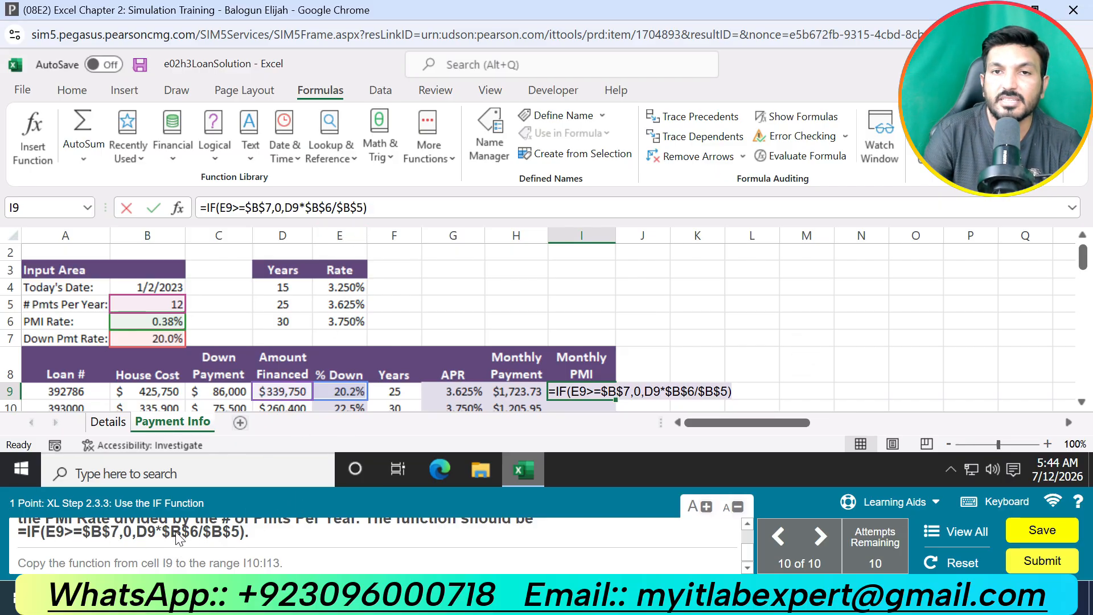
key(Return)
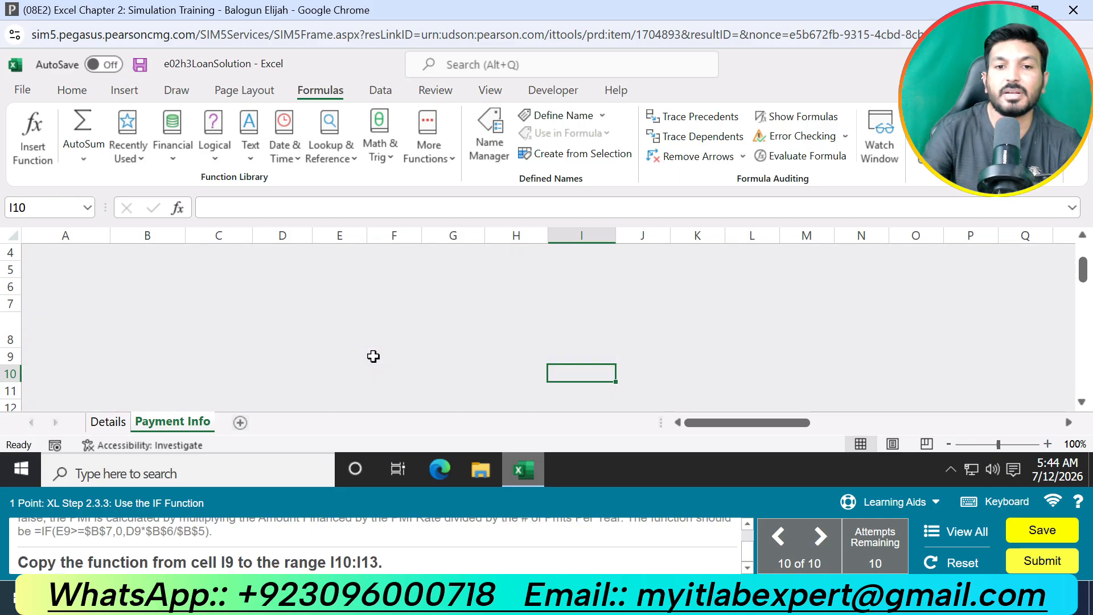
click(596, 353)
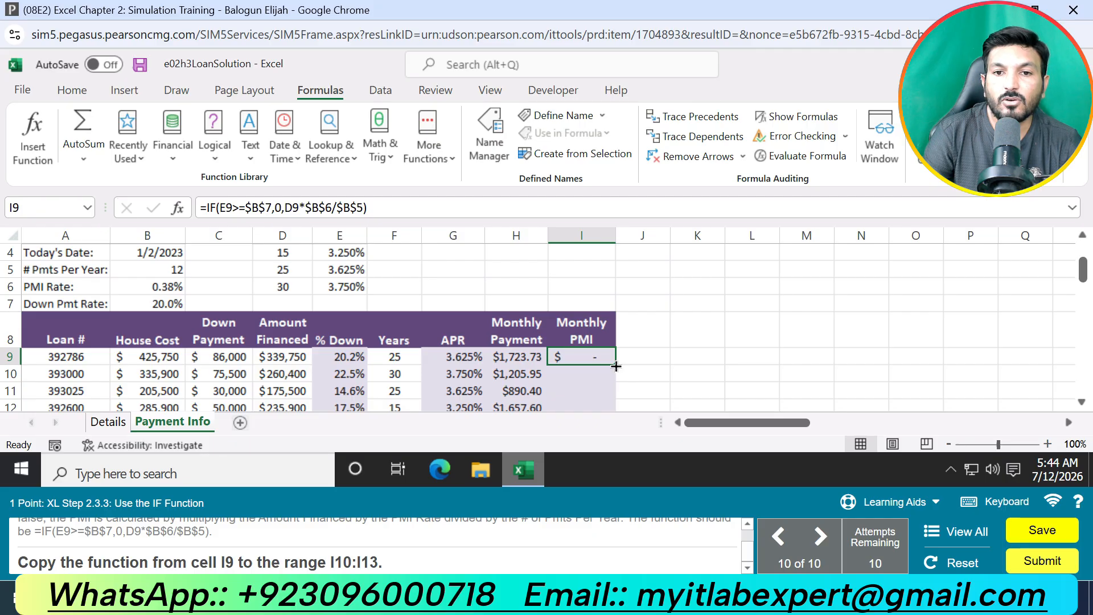
drag(616, 366, 612, 408)
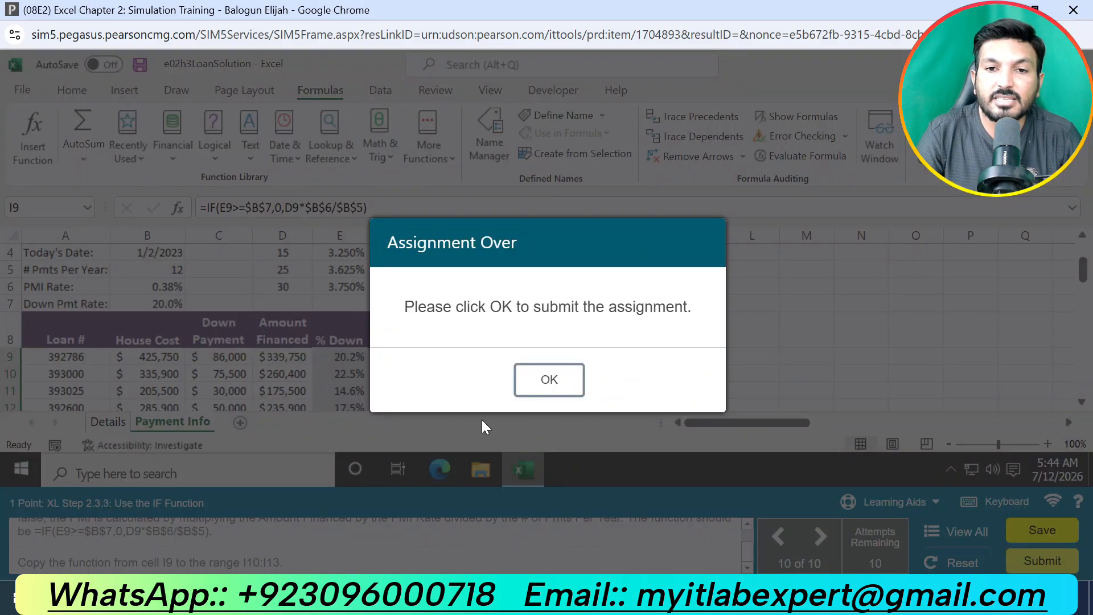
Step: Submit the completed assignment and review the submission grade and the status of each question
click(546, 385)
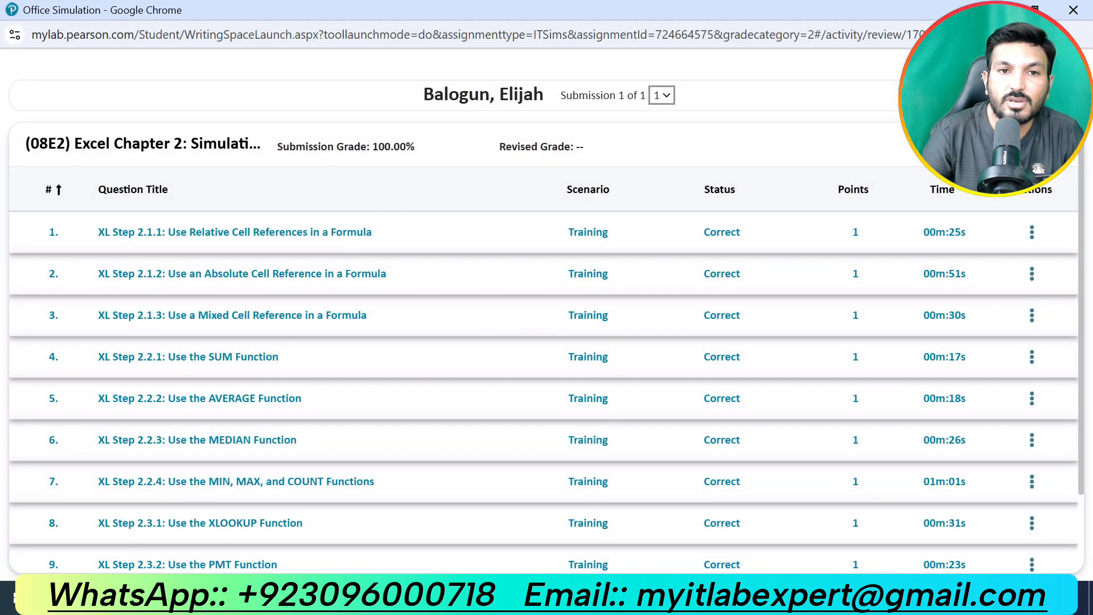
drag(278, 147, 424, 148)
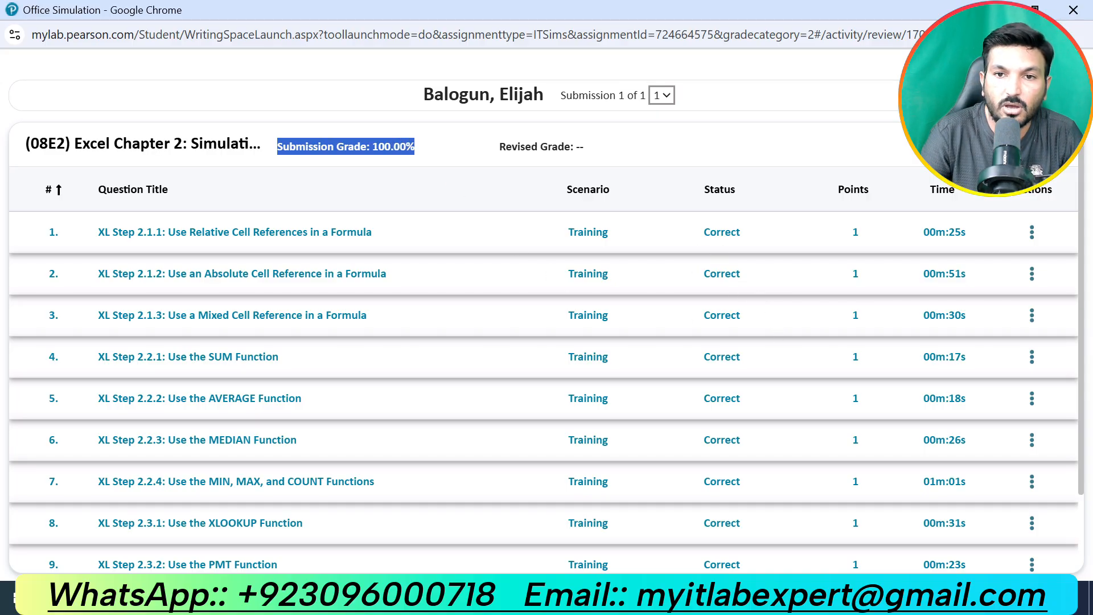
scroll(740, 278, down, 2)
scroll(733, 406, up, 2)
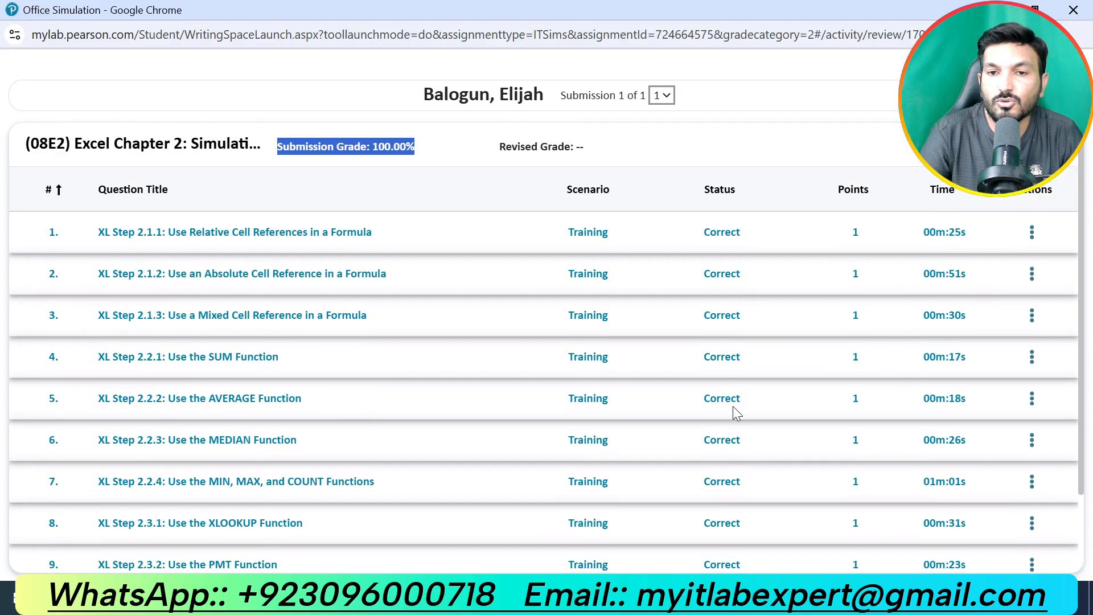